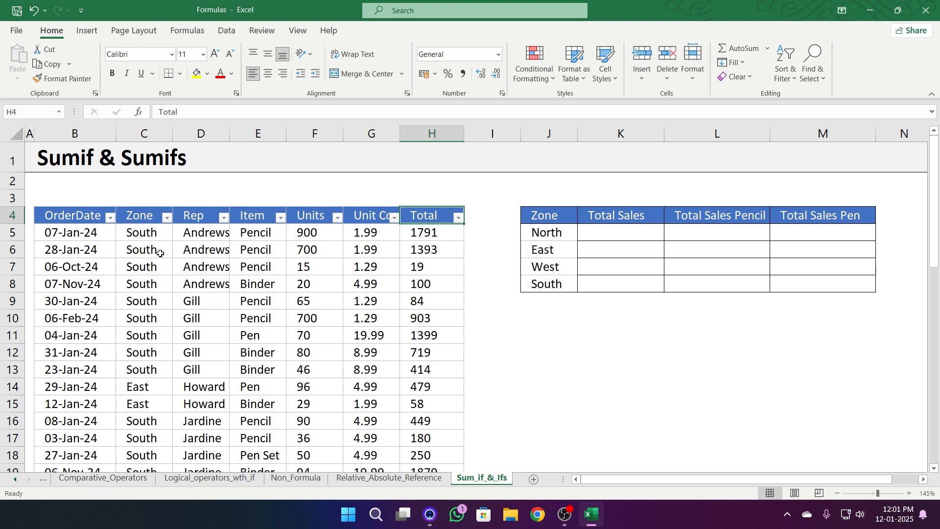
Review the headings of the zone summary table, from Zone through Total Sales Pen
key("Right")
key("Right")
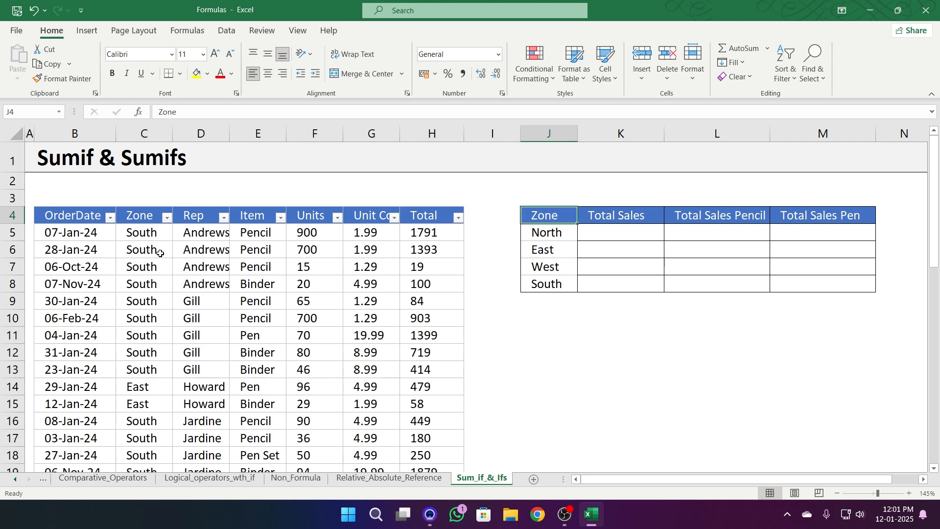
key("Right")
key("Right")
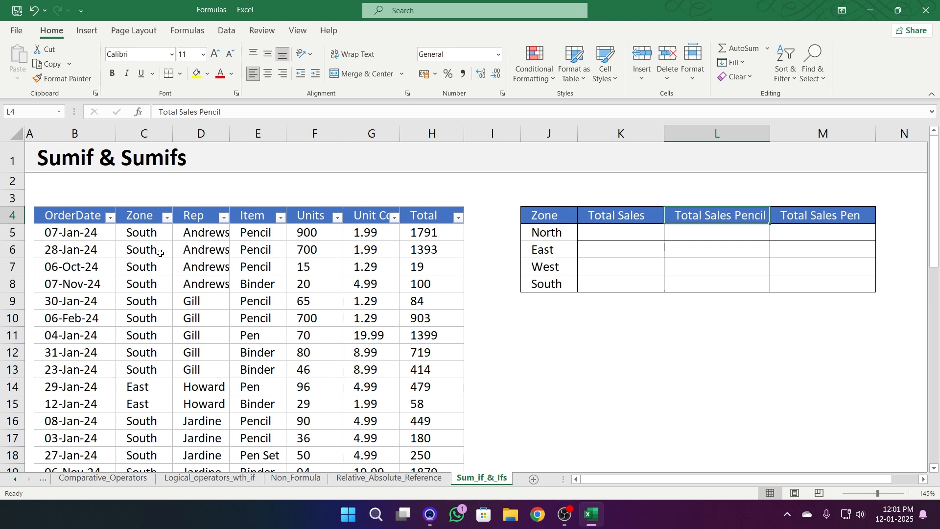
key("Right")
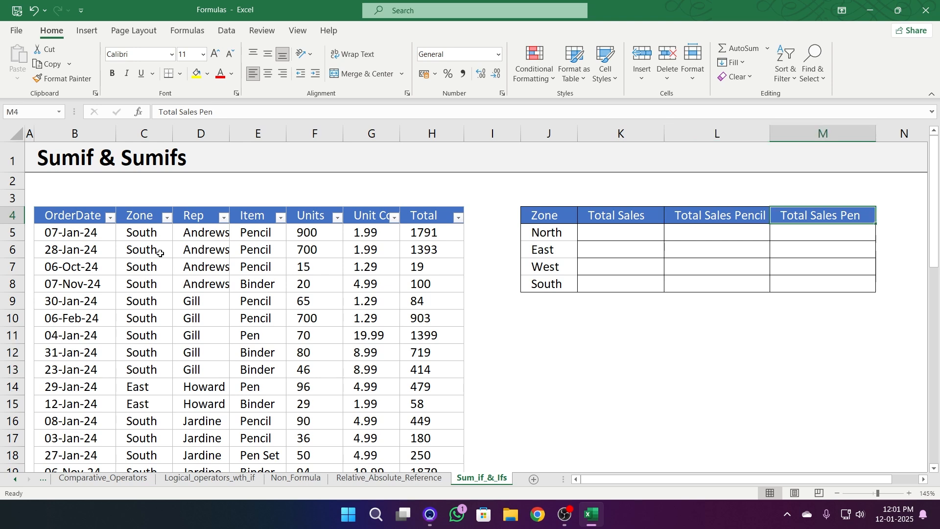
key("Left")
key("Left")
key("Left")
key("Left")
key("Left")
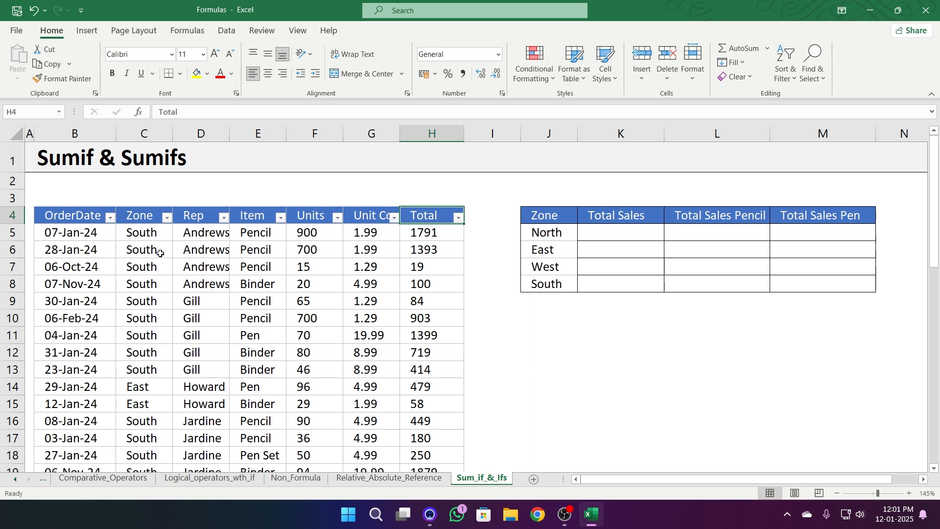
Add an AutoSum below the sales data's Total column, covering H5:H47
key("Down")
key("ctrl+shift+Down")
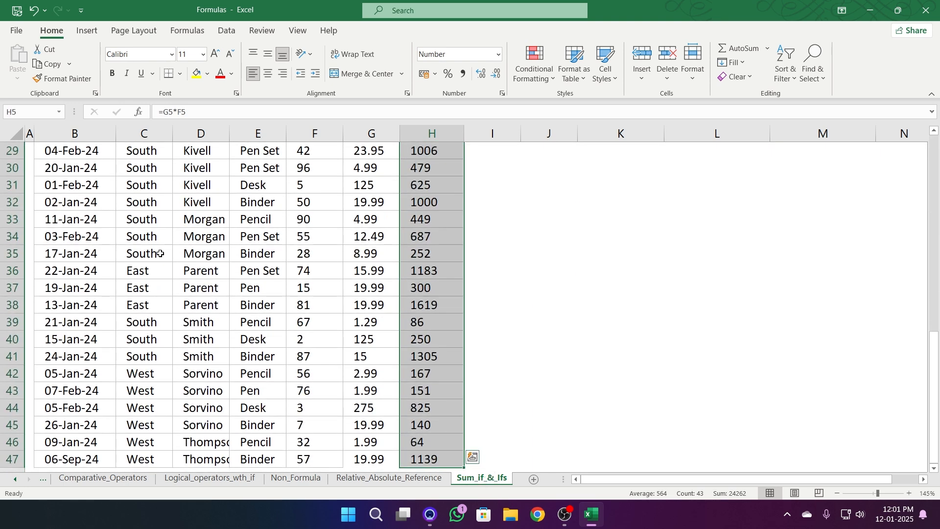
key("Up")
key("Down")
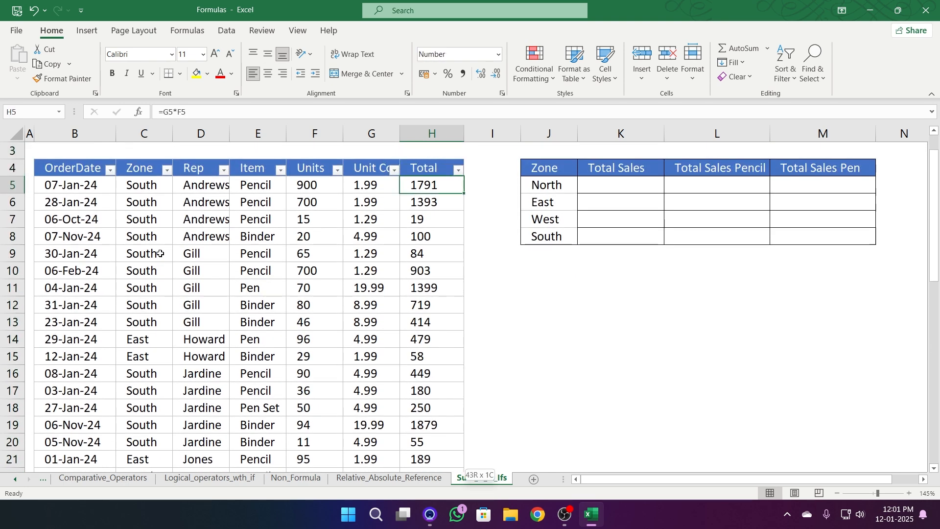
key("ctrl+shift+Down")
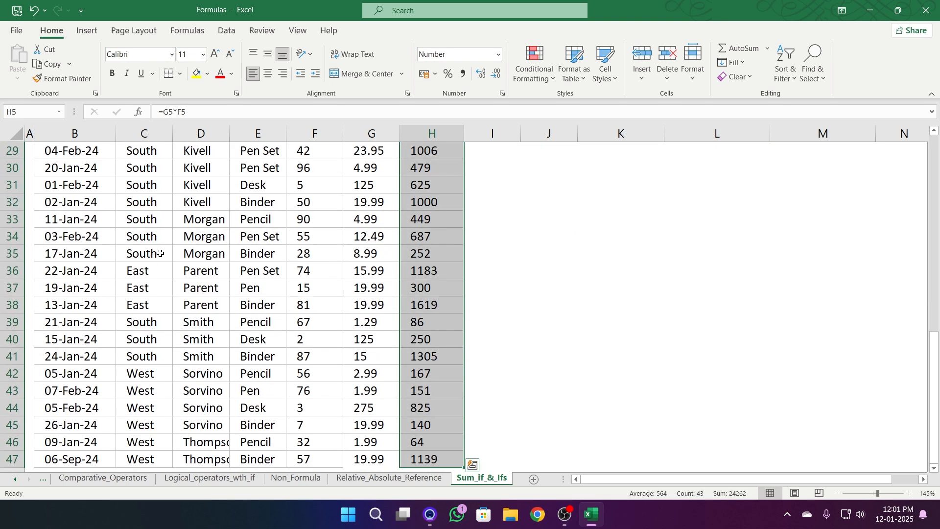
left_click(768, 49)
left_click(751, 65)
scroll(441, 377, "up", 8)
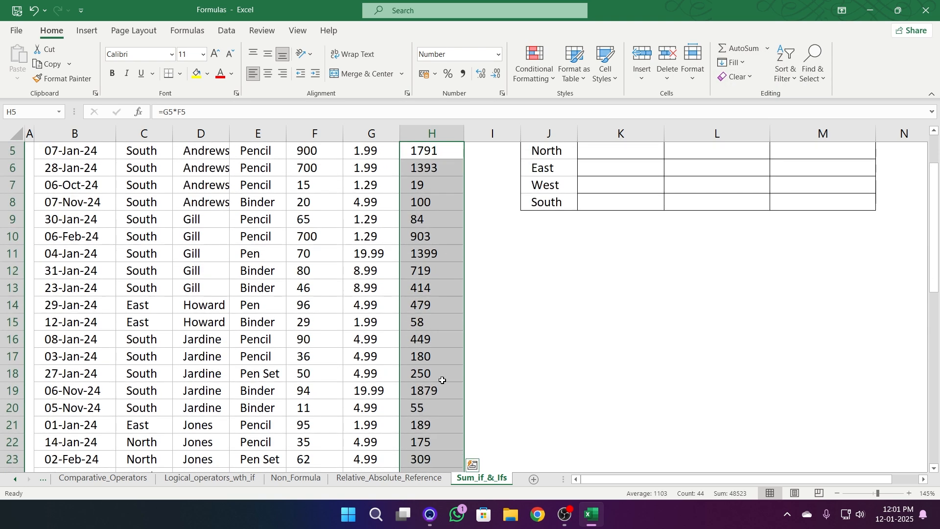
scroll(439, 366, "down", 2)
scroll(439, 366, "down", 9)
Delete the grand total in cell H48 below the sales data
left_click(431, 374)
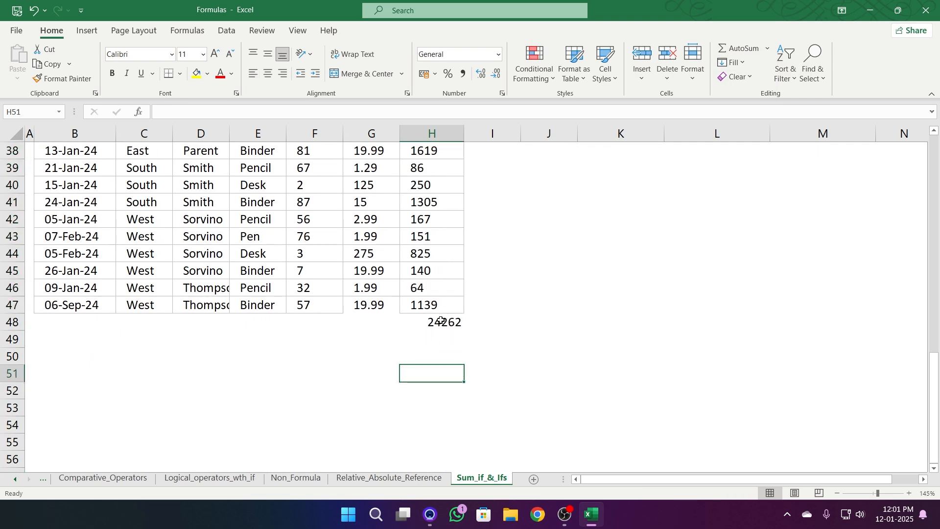
left_click(452, 325)
key("Delete")
Start a SUMIF formula in North's Total Sales cell K5 with the zone column C5:C47 as the range
scroll(435, 221, "up", 12)
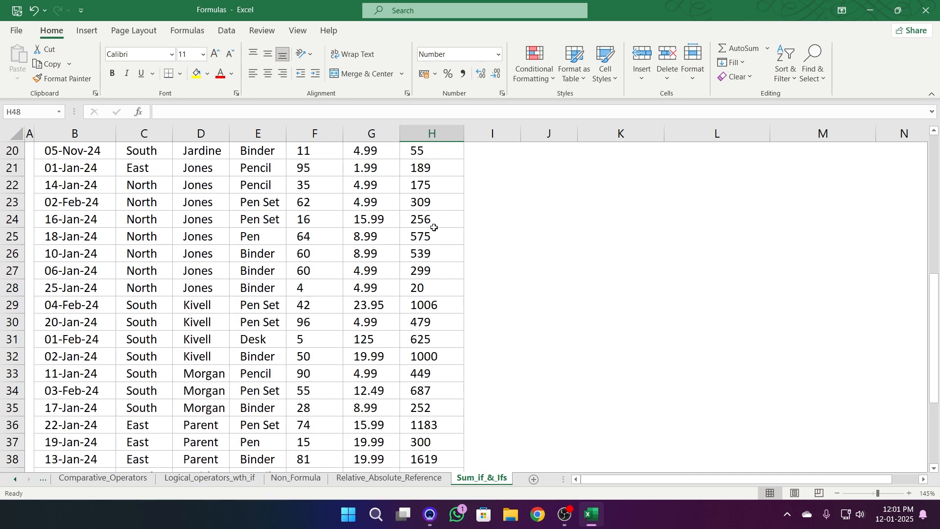
left_click(634, 232)
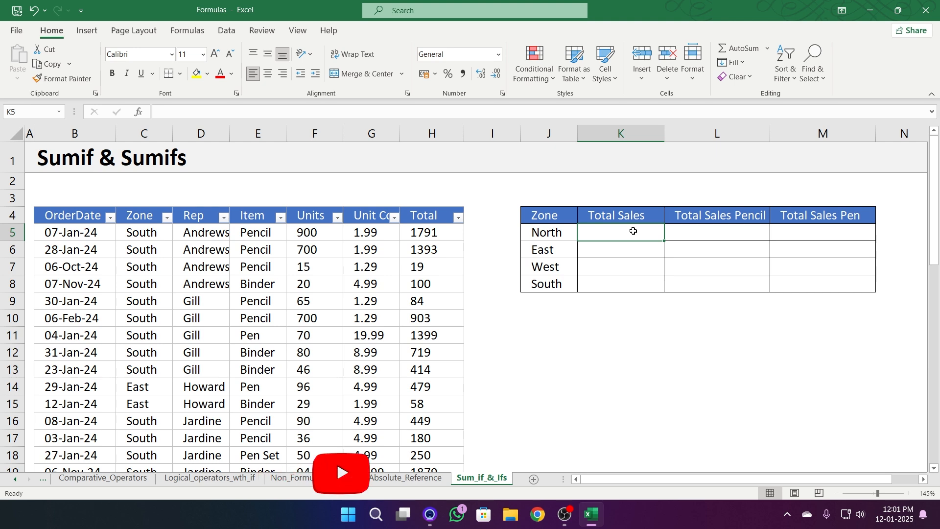
type("=sumif")
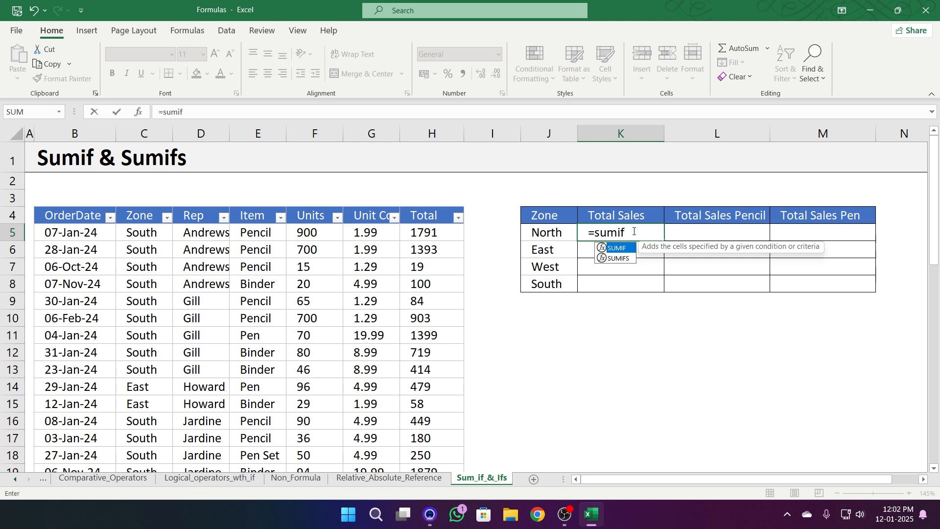
key("Tab")
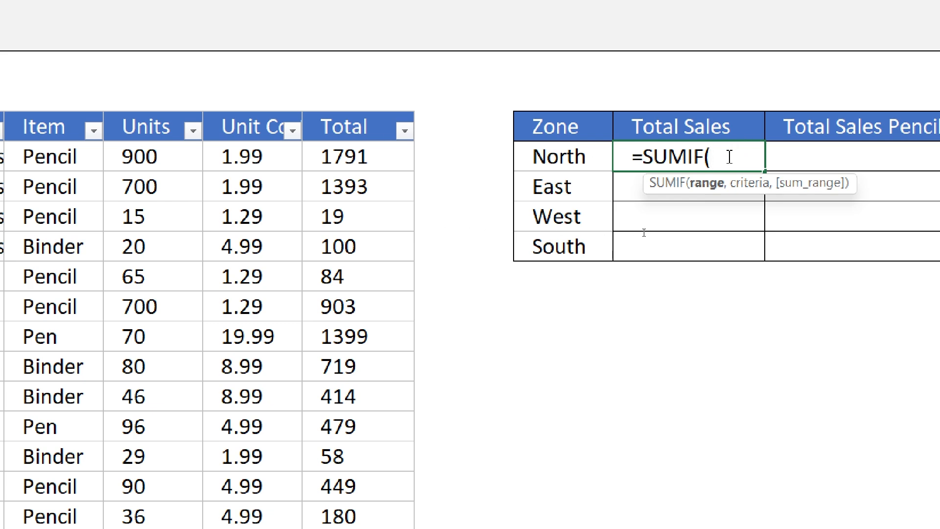
left_click(121, 157)
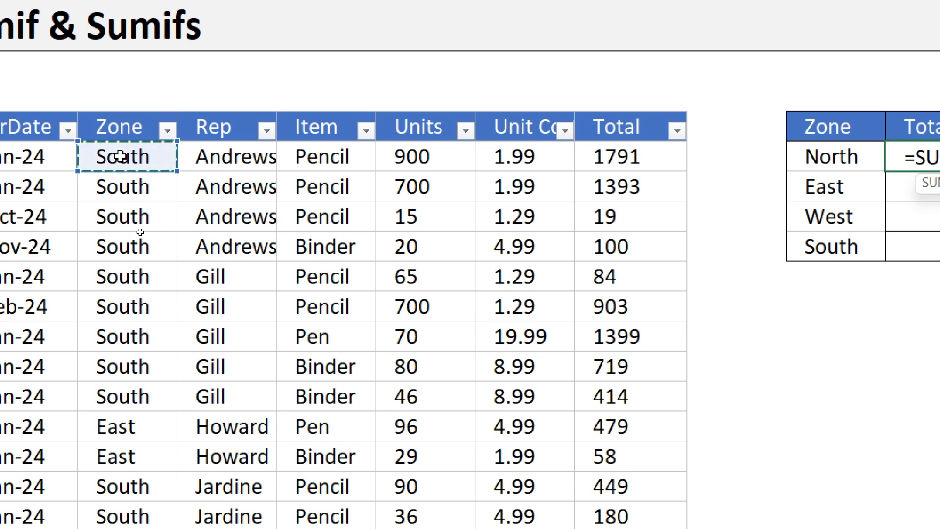
key("ctrl+shift+Down")
scroll(147, 147, "up", 10)
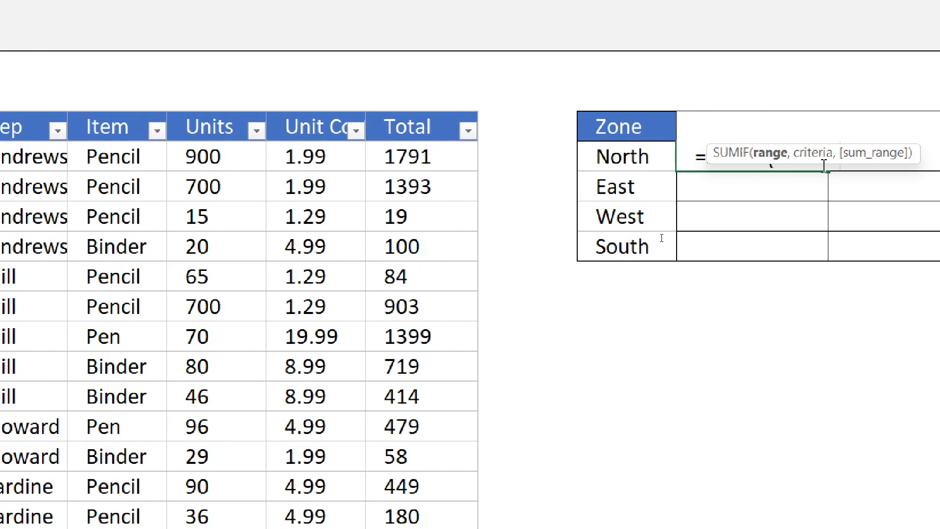
type(",")
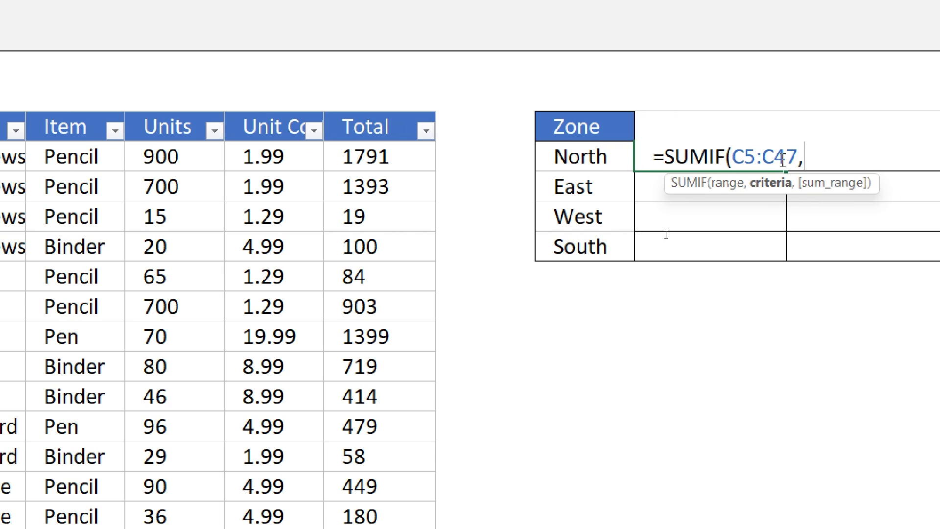
Complete North's SUMIF formula with J5 as the criteria and H5:H47 as the sum range
left_click(592, 156)
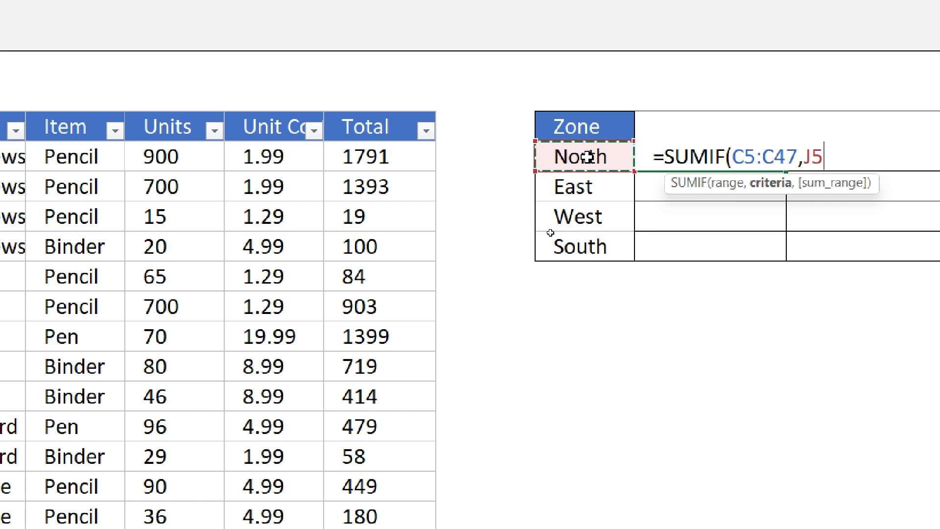
type(",")
left_click(361, 155)
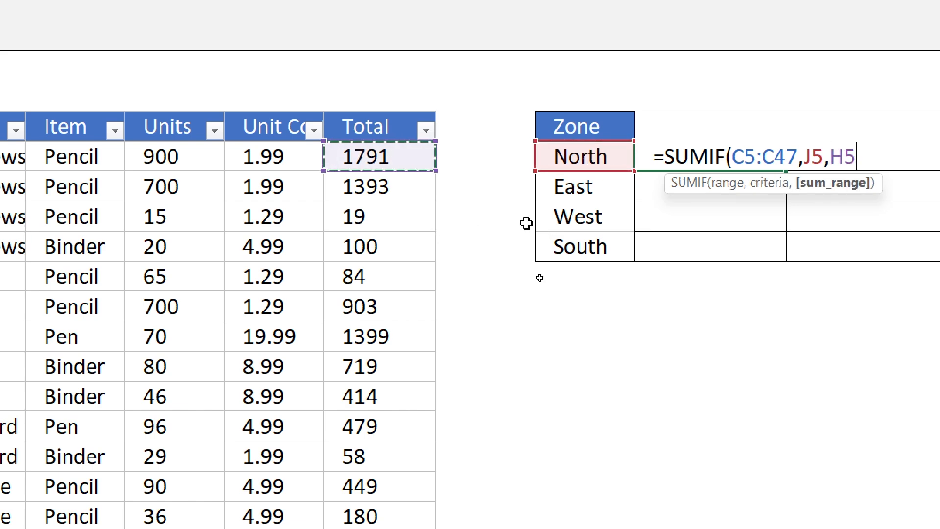
key("ctrl+shift+Down")
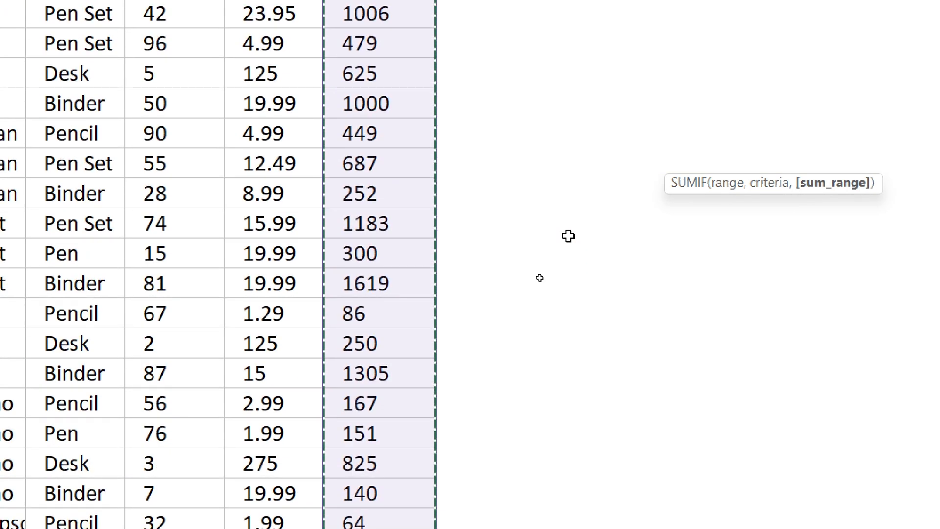
type(")")
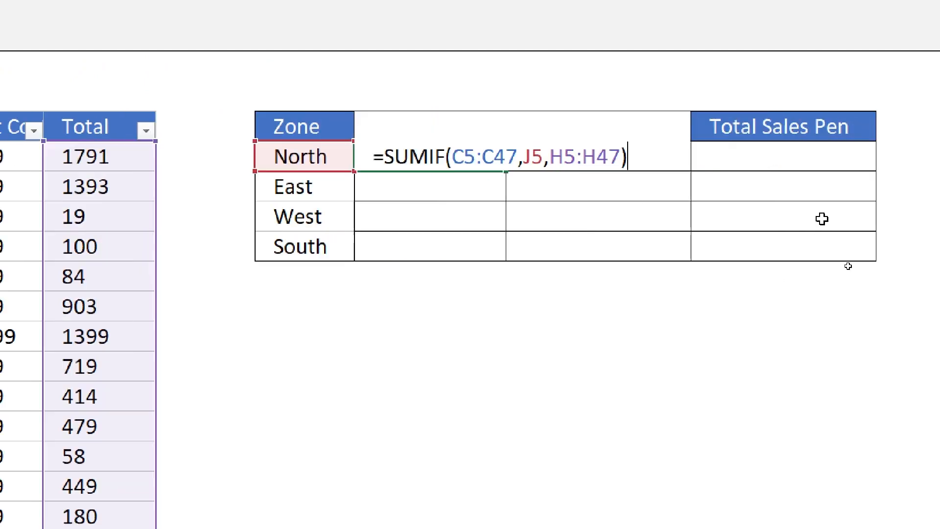
key("Return")
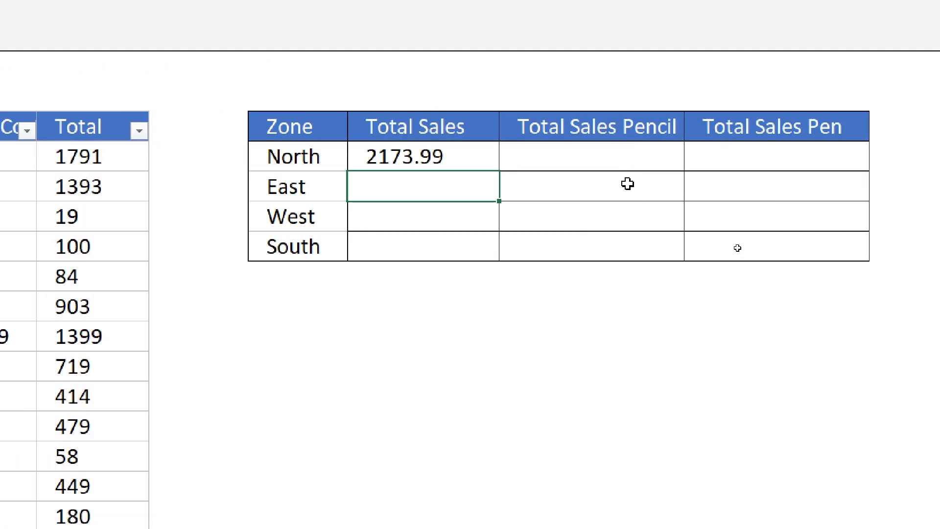
Copy North's Total Sales formula to the East, West and South rows
left_click(446, 159)
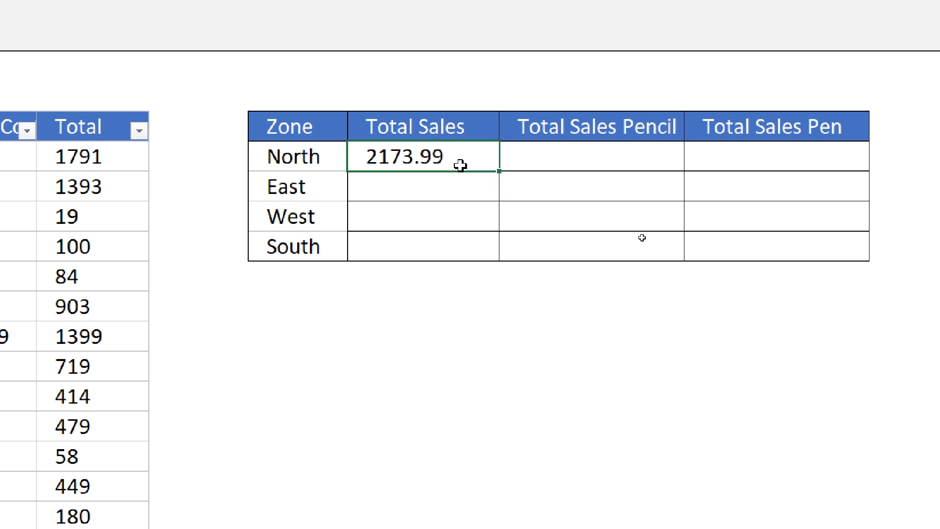
key("ctrl+c")
key("Down")
key("shift+Down")
key("shift+Down")
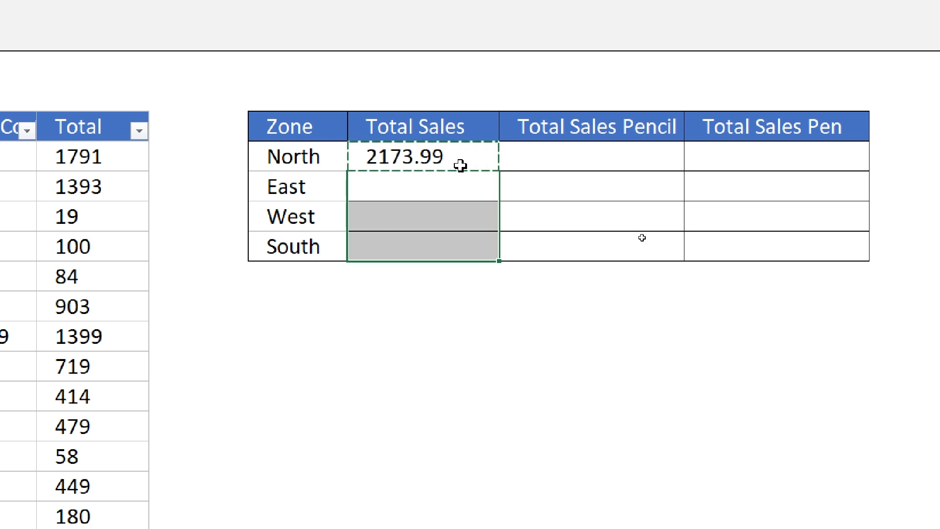
key("ctrl+v")
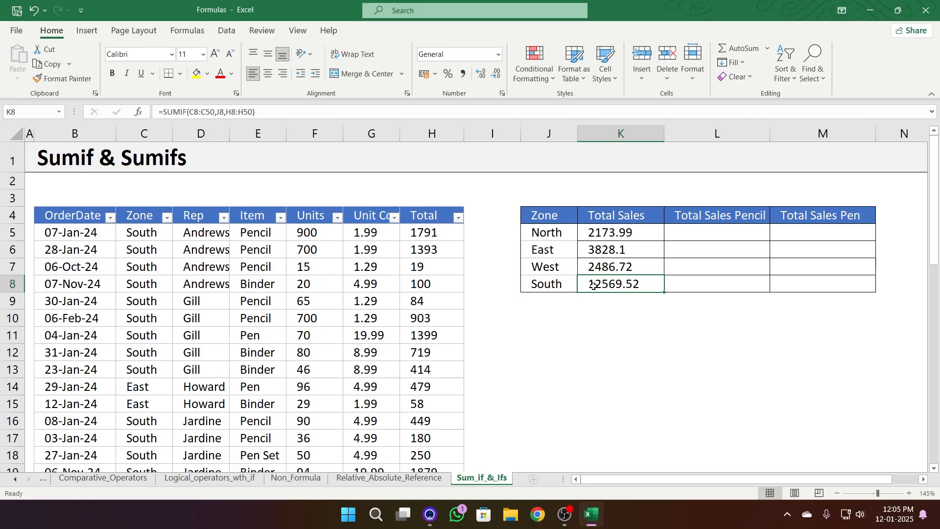
Filter the sales data's Zone column to show only South
left_click(295, 249)
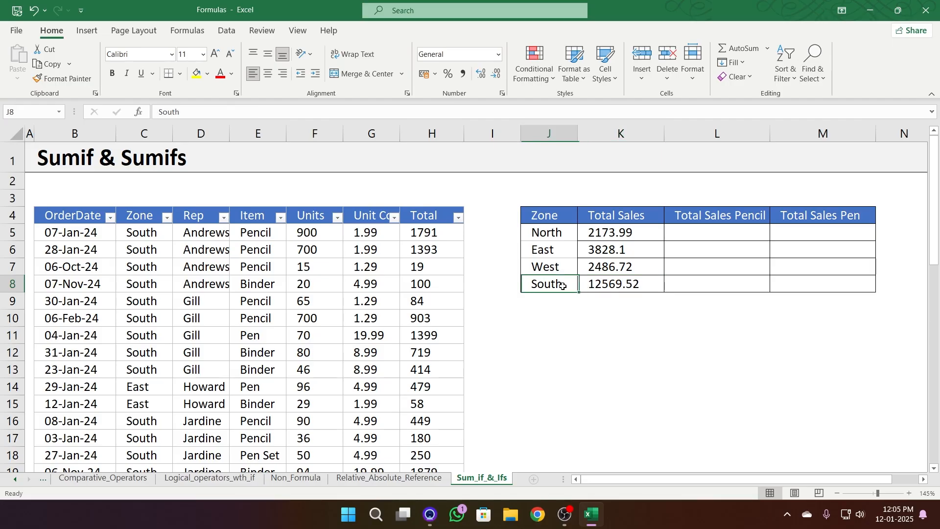
left_click(617, 289)
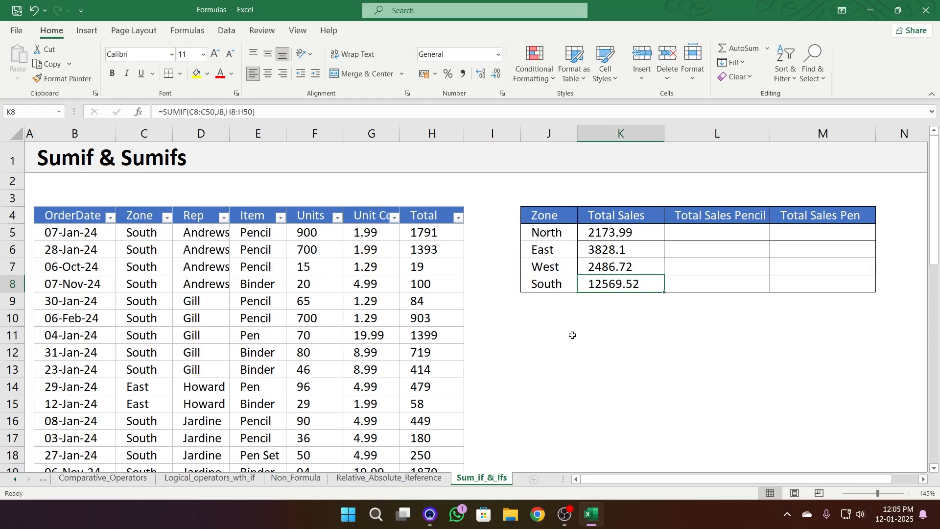
left_click(152, 218)
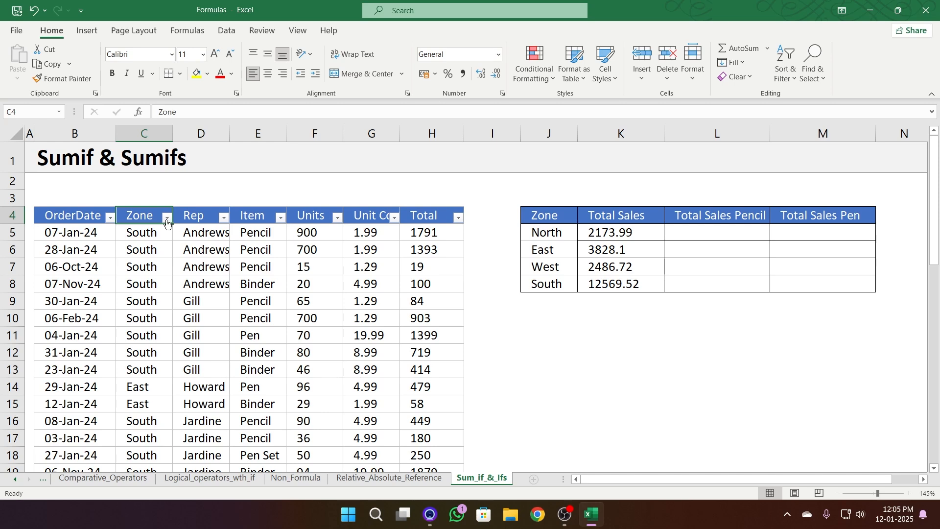
left_click(167, 218)
left_click(73, 362)
left_click(57, 395)
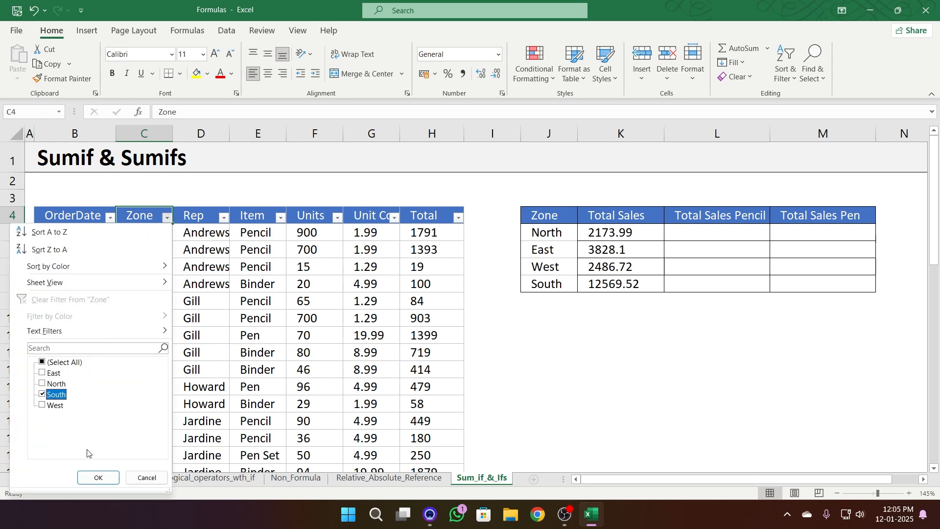
left_click(98, 478)
Check the sum of the filtered Total values against South's Total Sales in K8
left_click(420, 234)
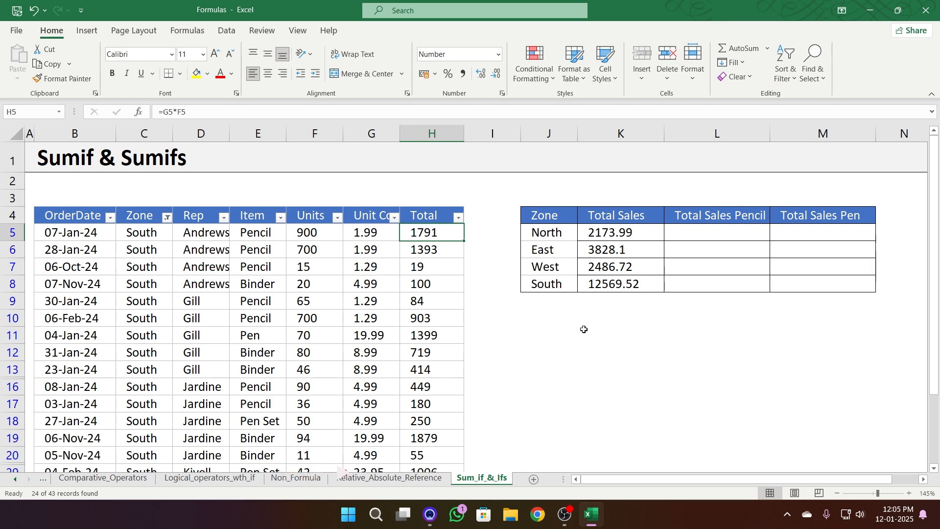
key("ctrl+shift+Down")
key("ctrl+q")
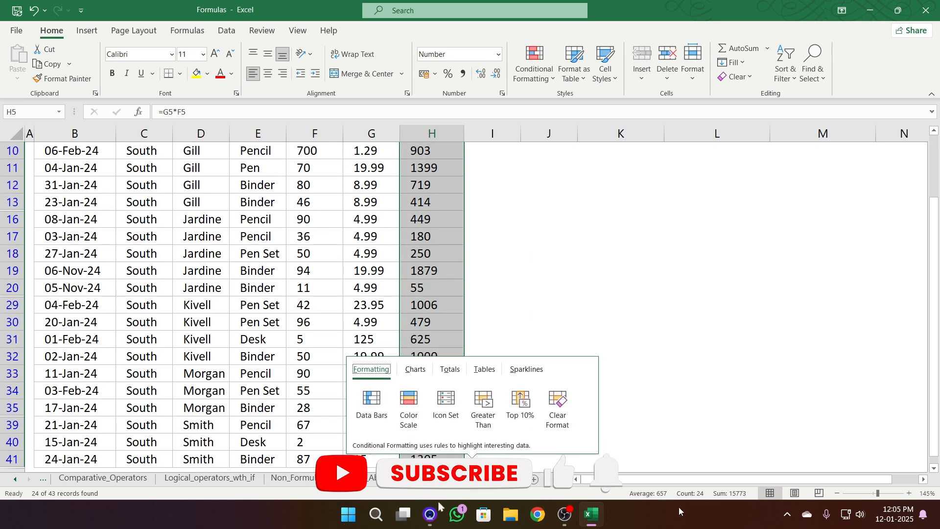
key("Escape")
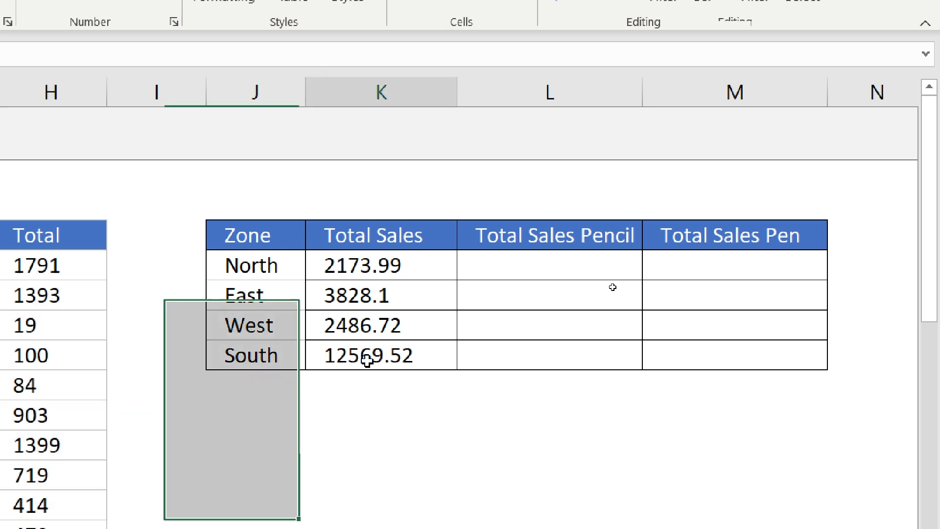
left_click(367, 360)
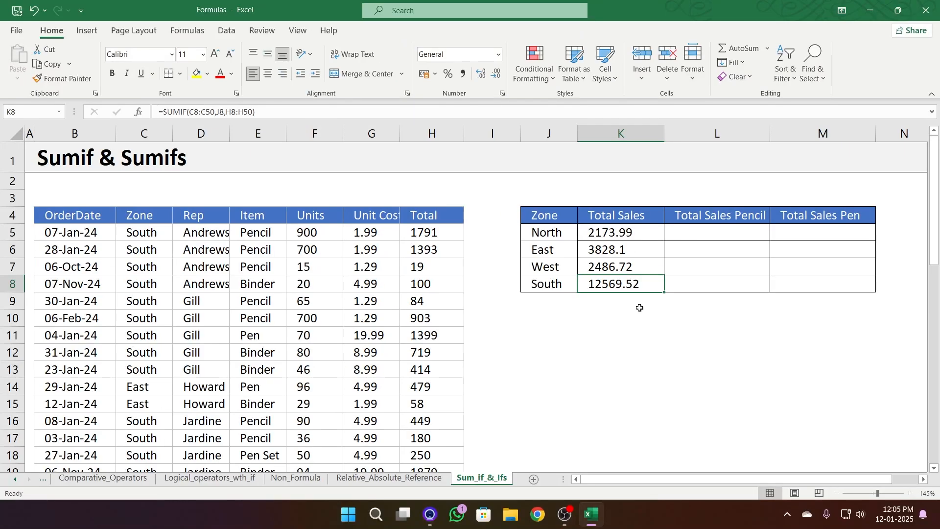
Inspect the ranges used by the SUMIF formula in North's Total Sales cell K5
left_click(625, 237)
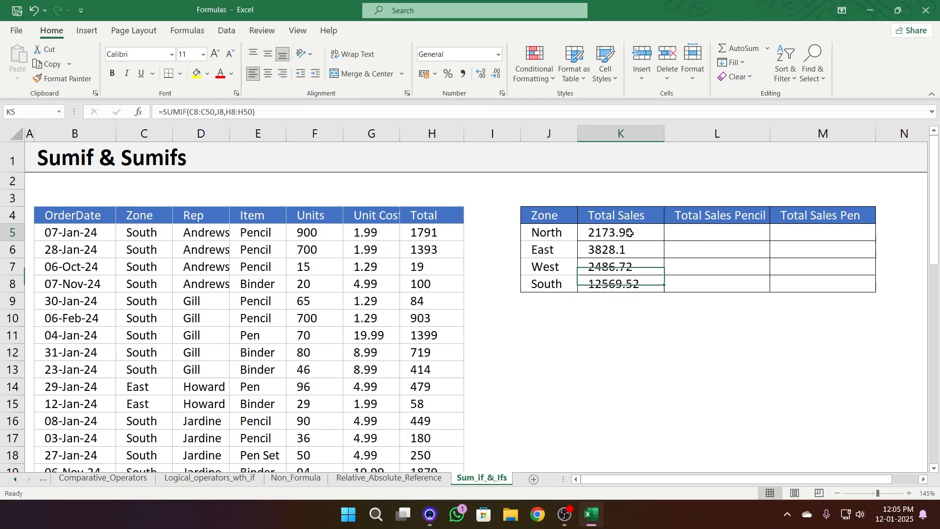
key("F2")
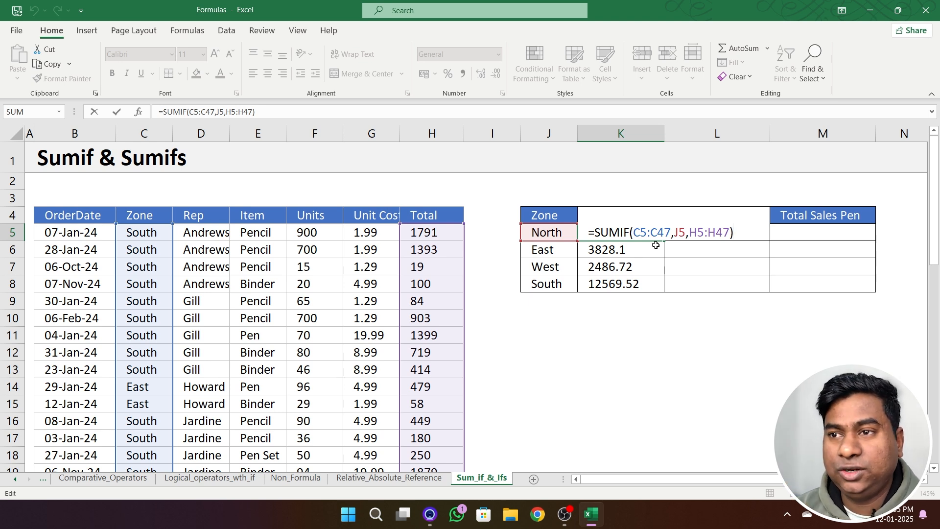
key("Return")
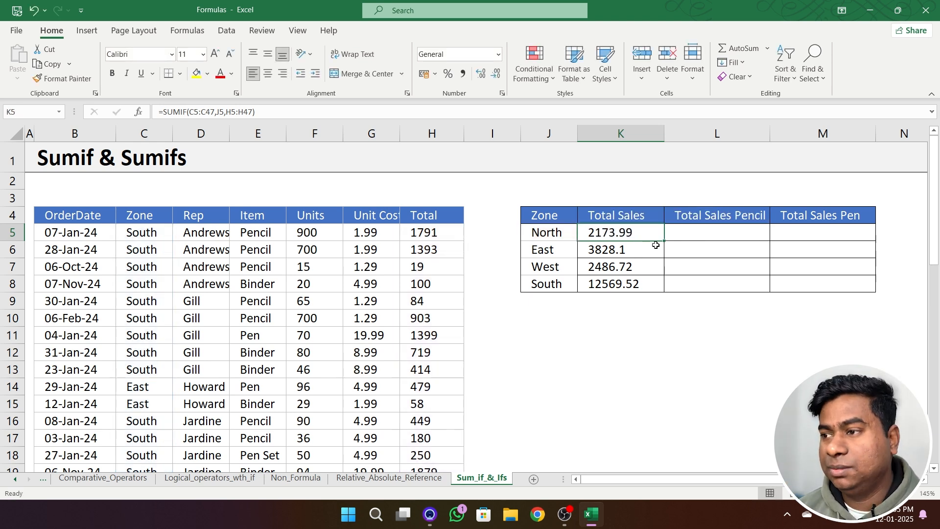
Inspect how the relative ranges shift in the SUMIF formula of East's Total Sales cell K6
key("F2")
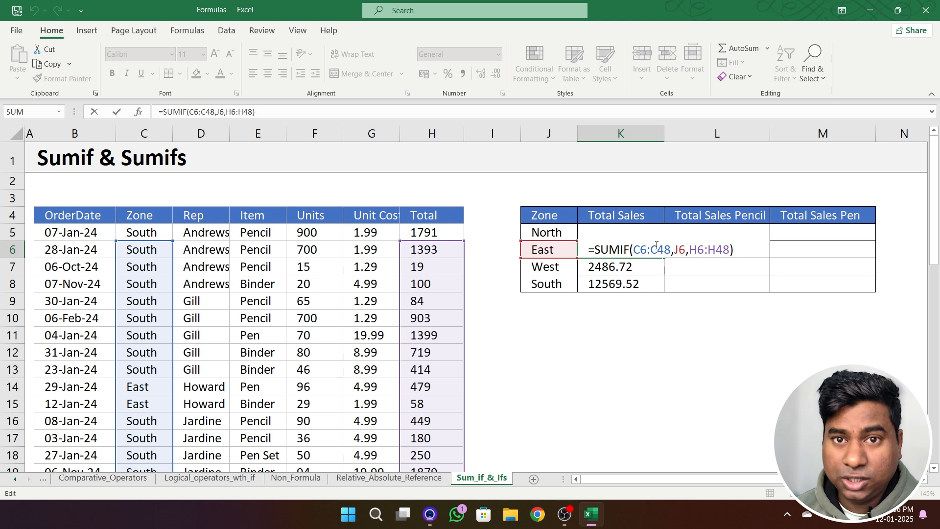
key("Escape")
key("Up")
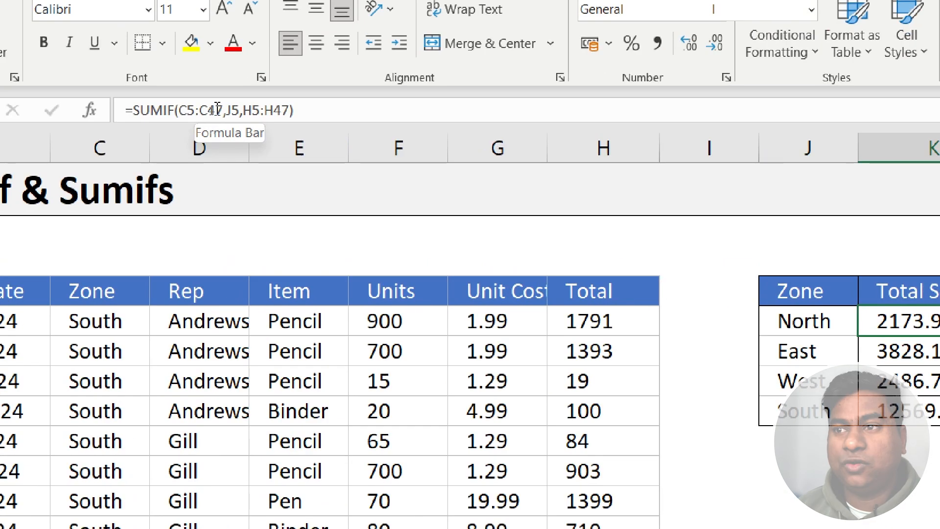
Make both SUMIF ranges in North's Total Sales cell K5 absolute, as $C$5:$C$47 and $H$5:$H$47
left_click(218, 109)
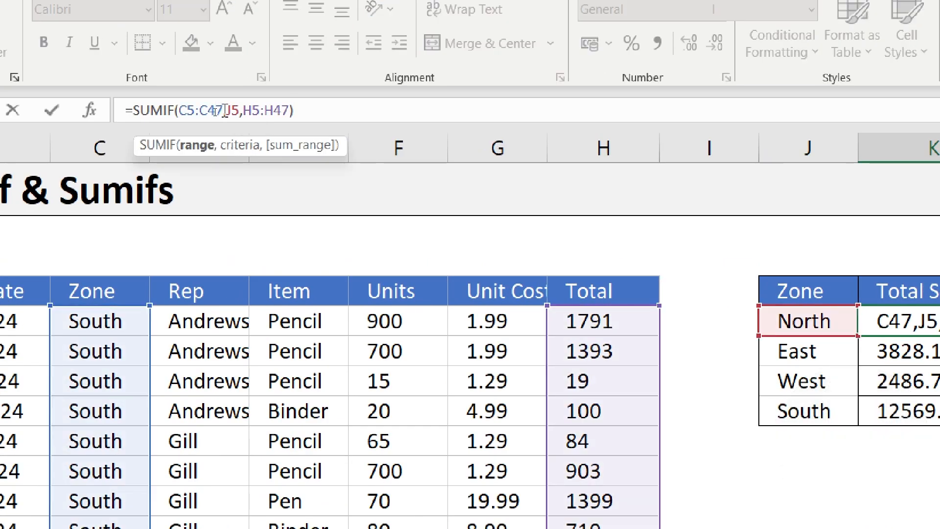
left_click_drag(223, 111, 175, 113)
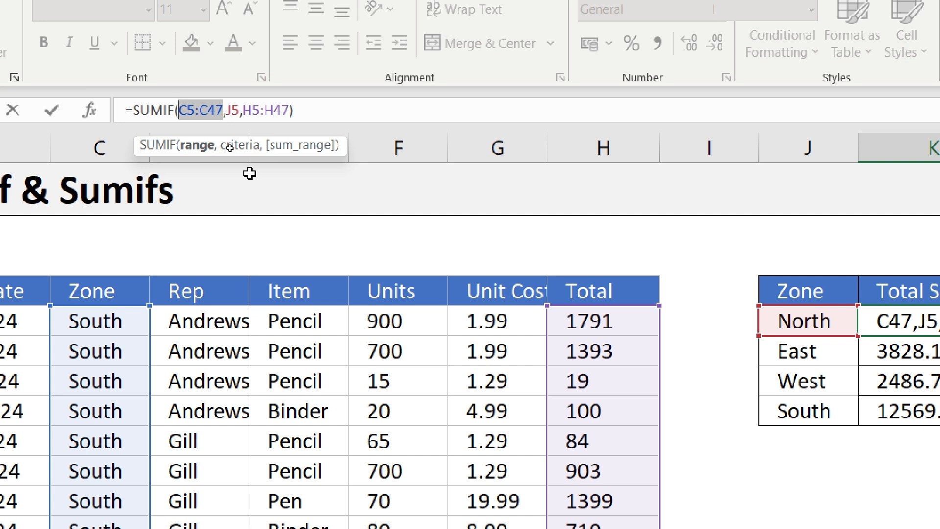
key("F4")
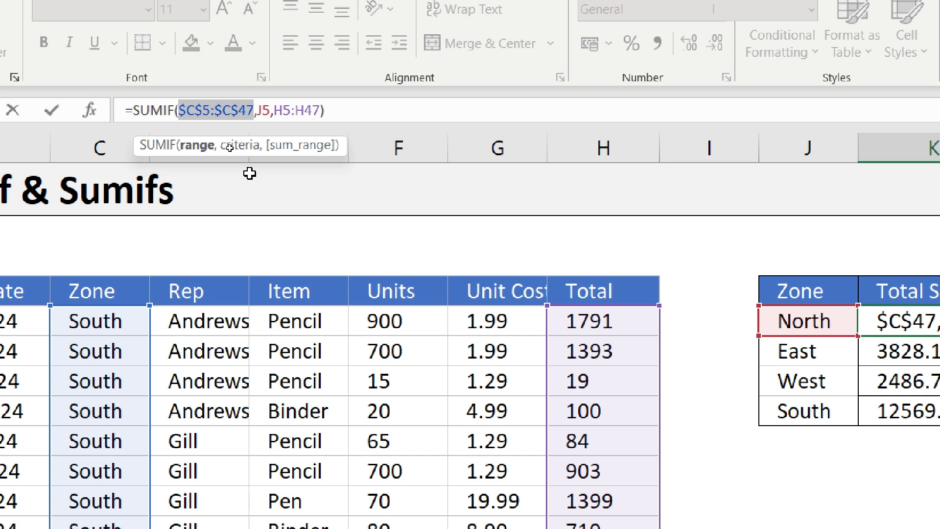
left_click_drag(320, 110, 273, 110)
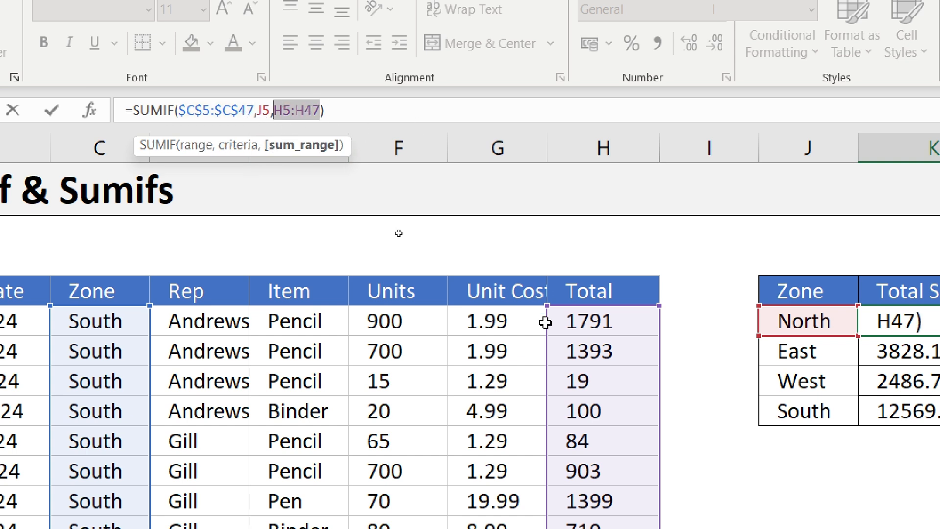
key("F4")
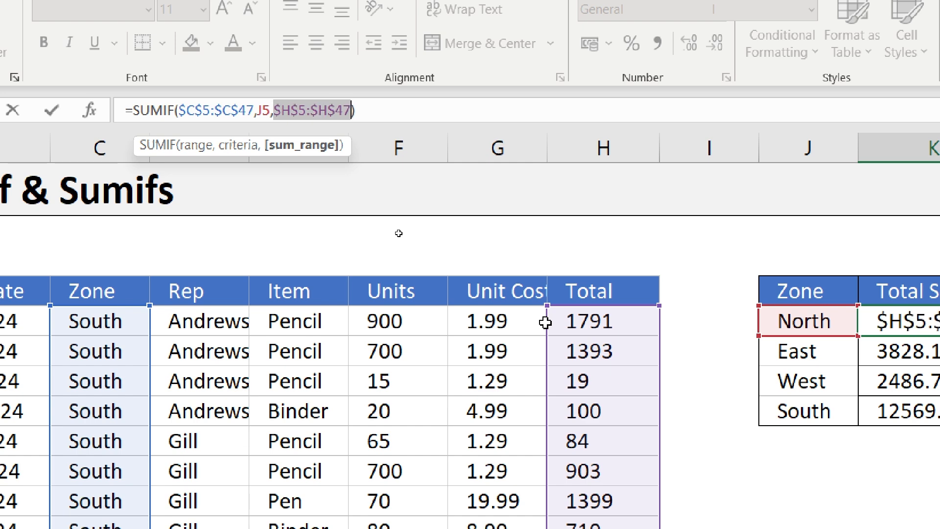
key("Return")
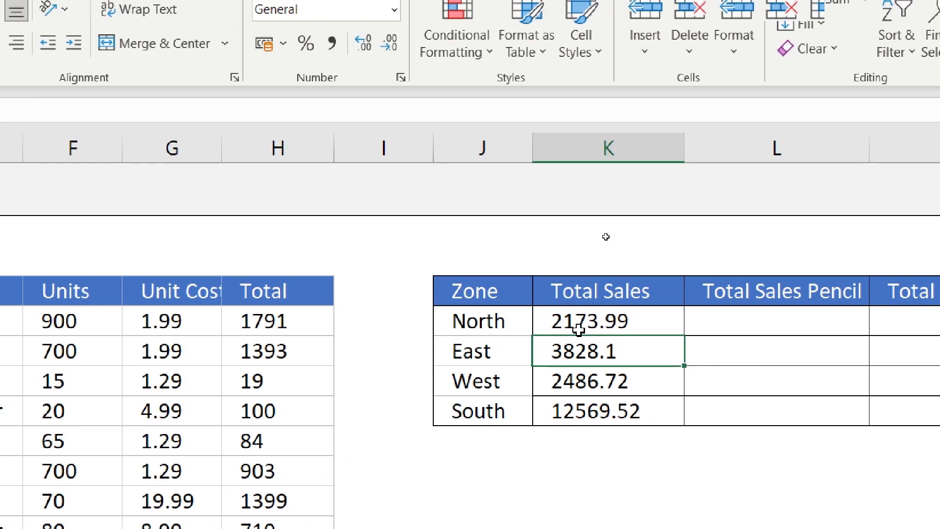
Copy North's Total Sales formula from K5 to the East, West and South rows
left_click(592, 322)
key("ctrl+c")
key("Down")
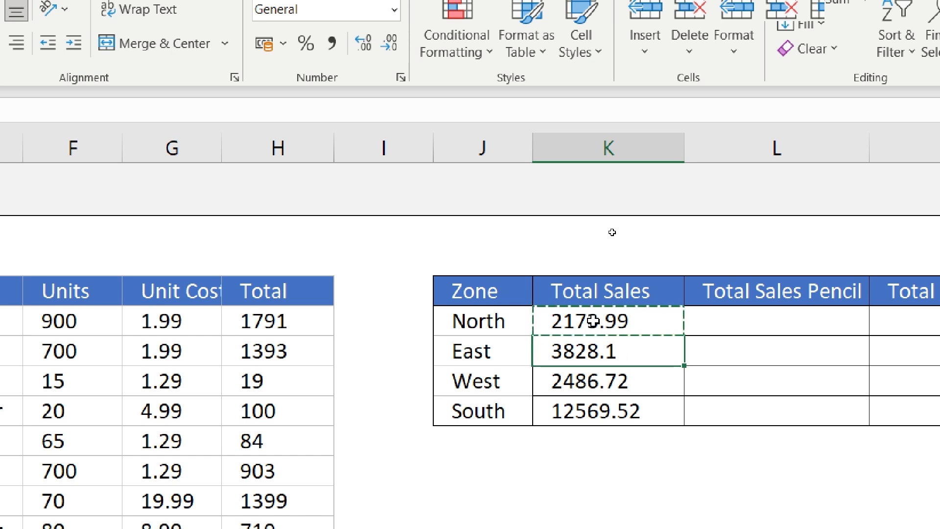
key("shift+Down")
key("shift+Down")
key("ctrl+v")
key("Escape")
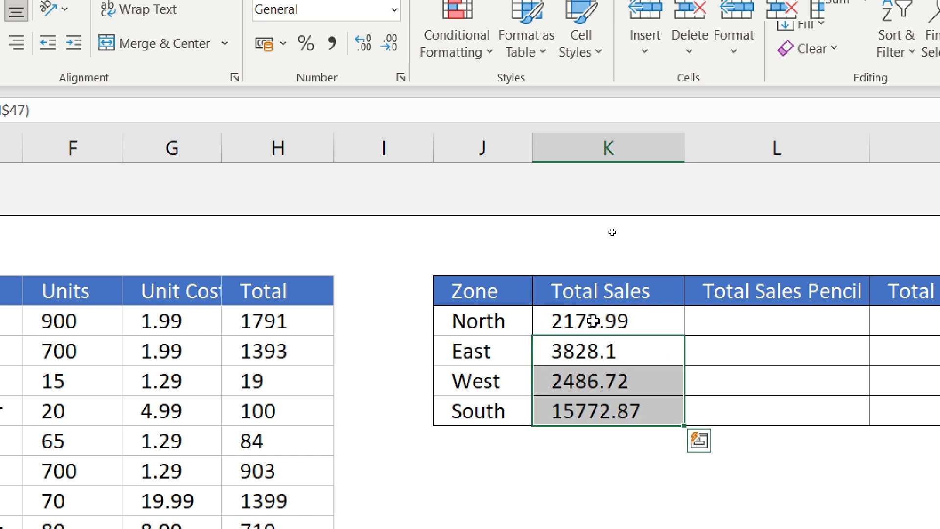
Format the Total Sales values in K5:K8 to show no decimal places
left_click_drag(593, 321, 609, 413)
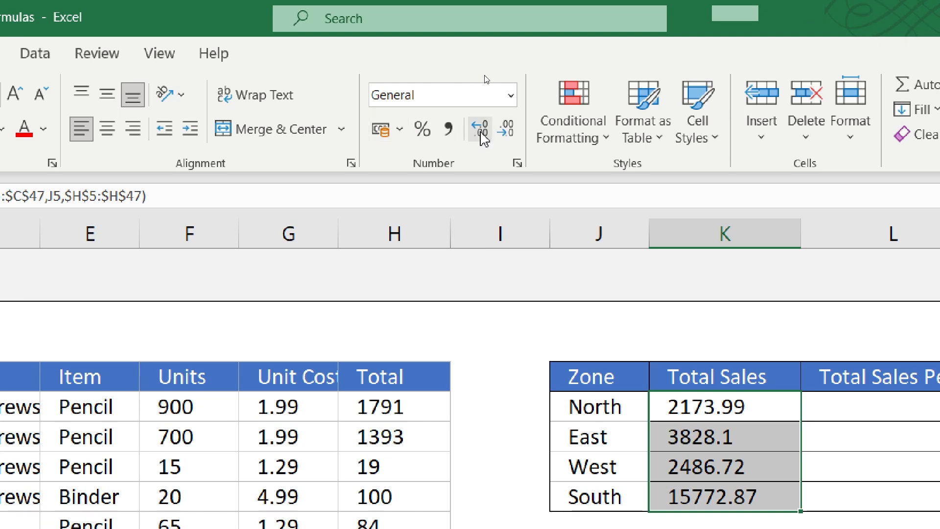
left_click(484, 140)
left_click(487, 133)
left_click(486, 133)
left_click(486, 133)
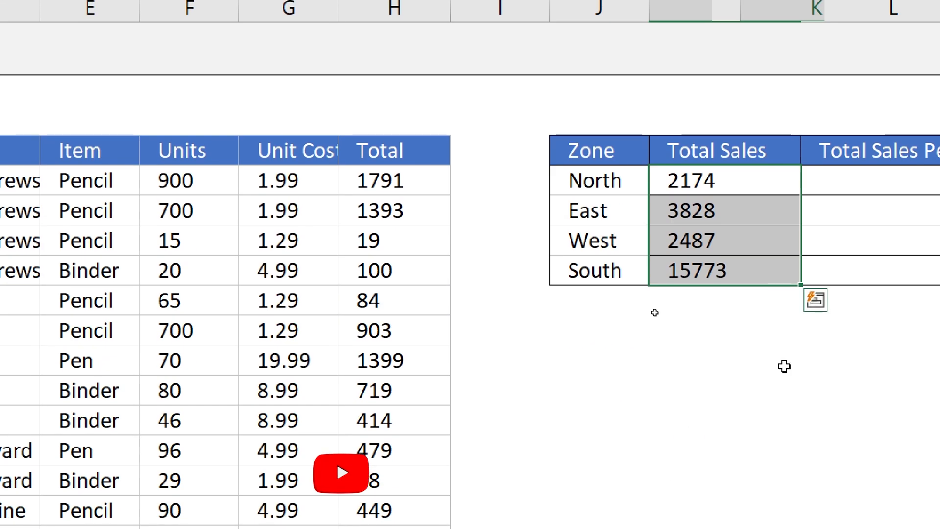
Review the absolute ranges and the relative criteria cell J5 in North's Total Sales formula
left_click(739, 185)
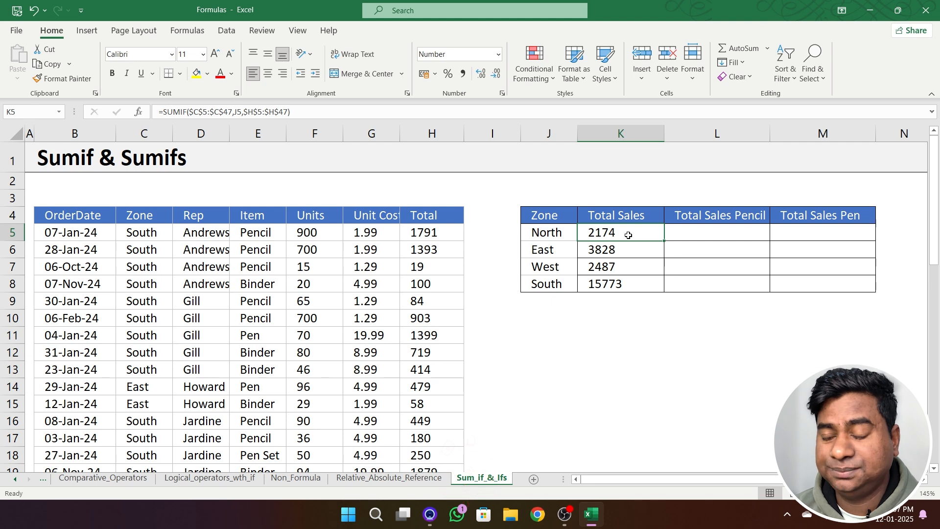
key("F2")
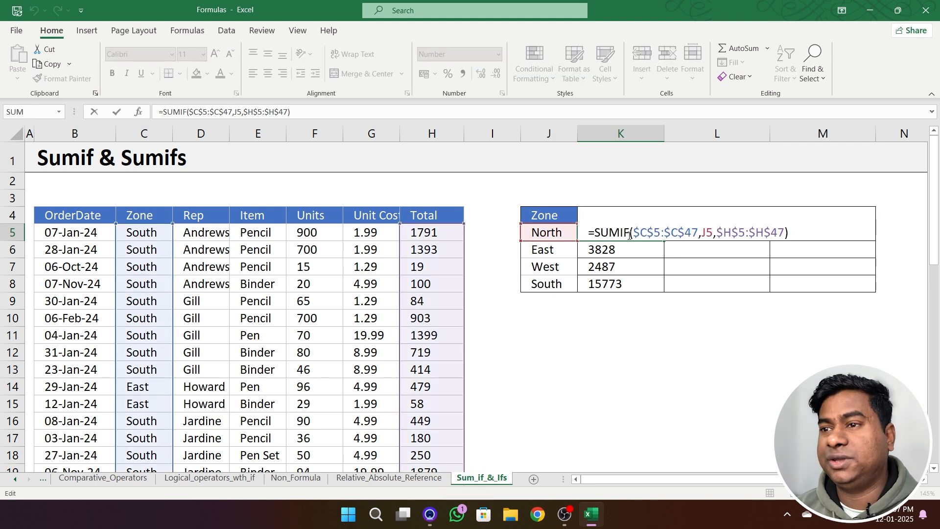
left_click(662, 234)
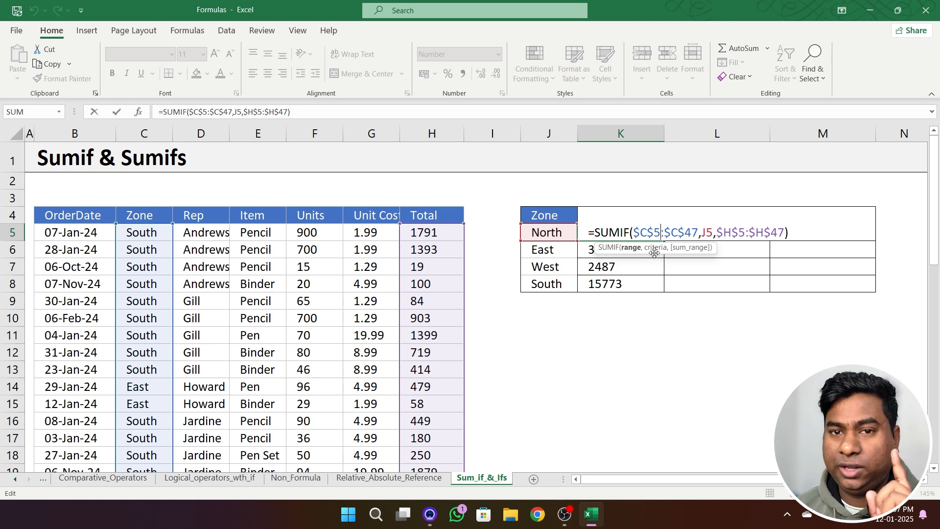
left_click(710, 233)
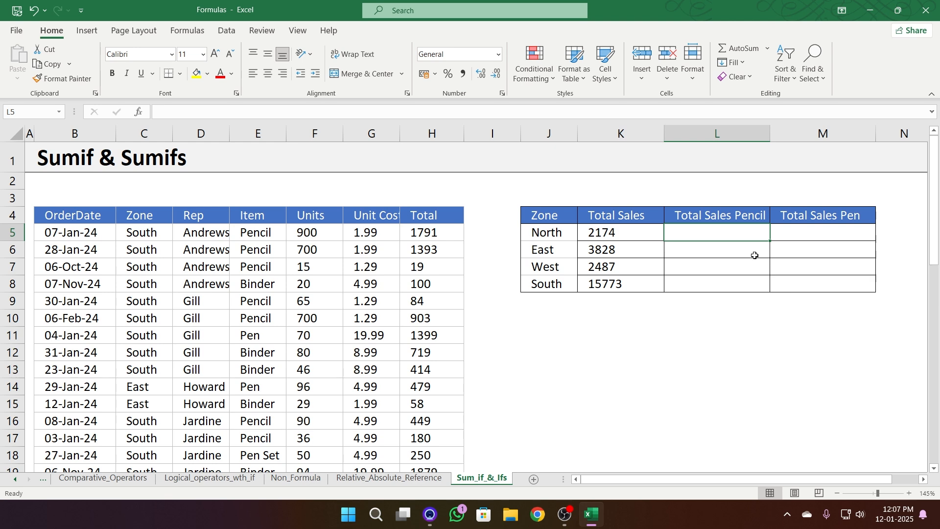
type("=")
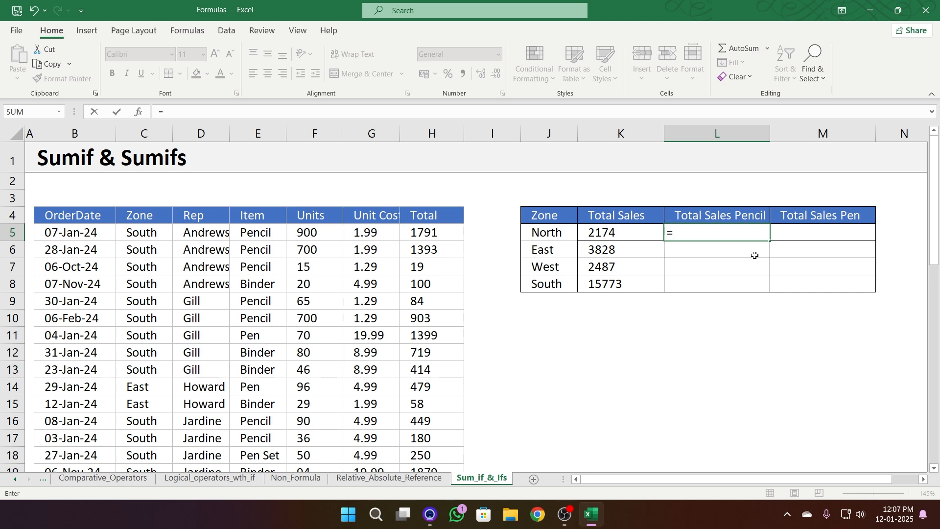
type("sum")
key("Down")
key("Down")
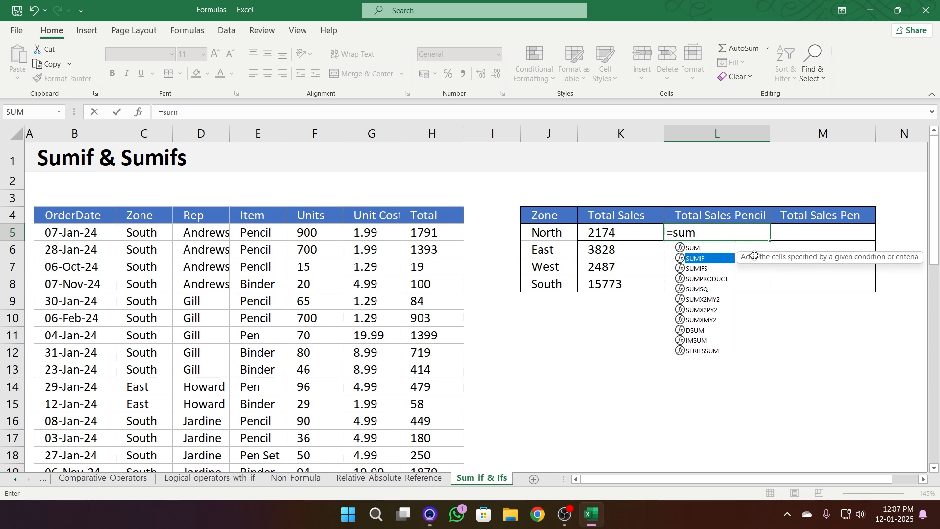
key("Tab")
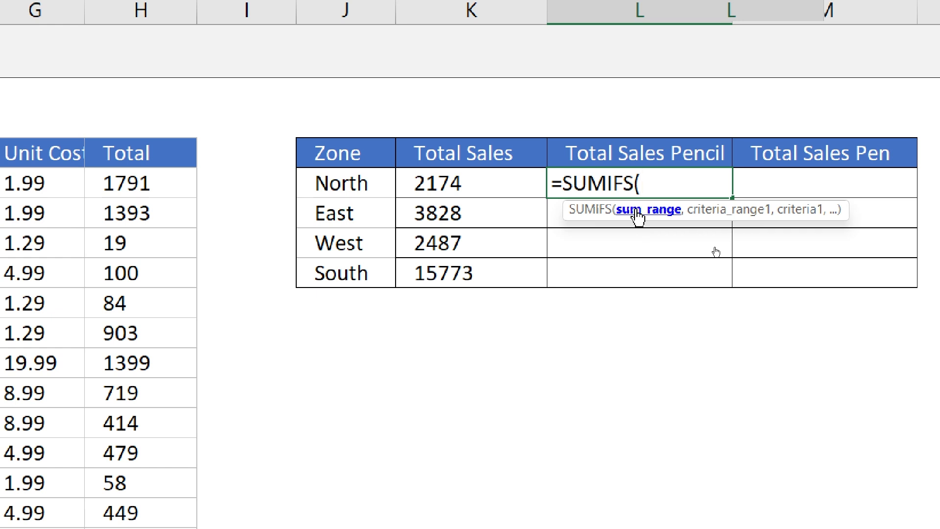
key("Escape")
Examine the argument order of the SUMIF formula in K5, including where sum_range stands
left_click(435, 184)
double_click(500, 183)
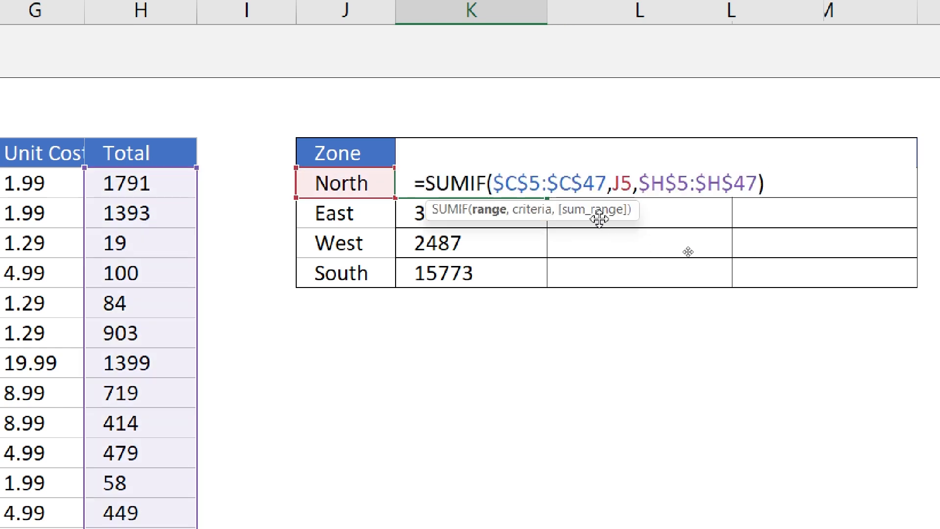
left_click(577, 218)
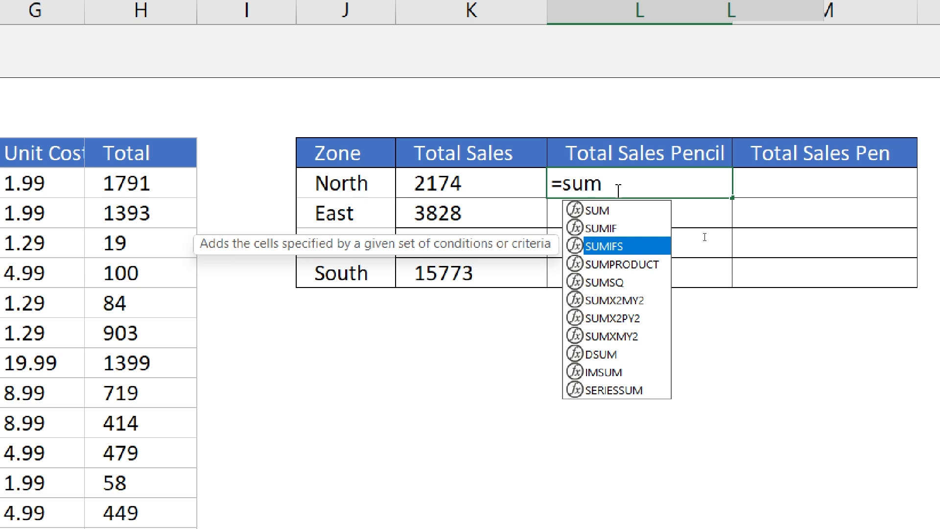
Start a SUMIFS formula in North's Total Sales Pencil cell L5
key("Tab")
scroll(705, 235, "right", 1)
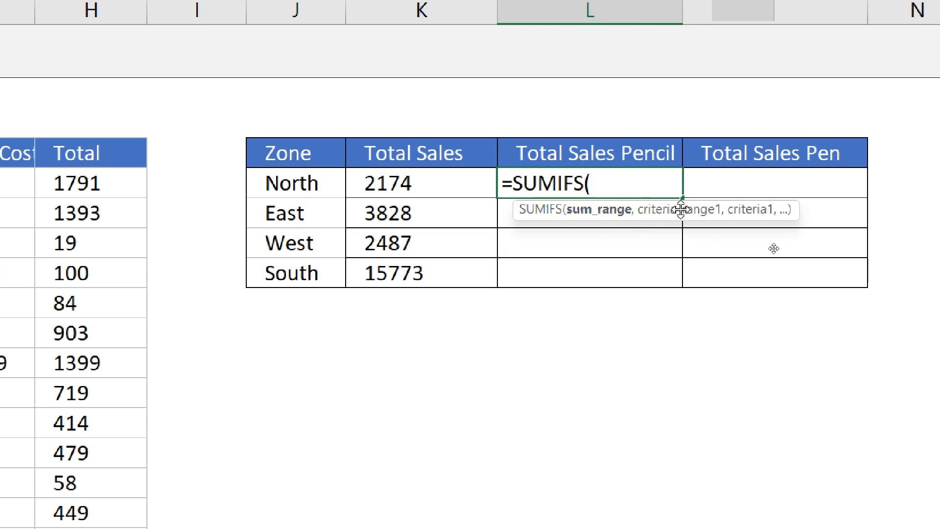
Step through the SUMIFS argument hints up to criteria5 with placeholder commas, and delete all the commas
type(",")
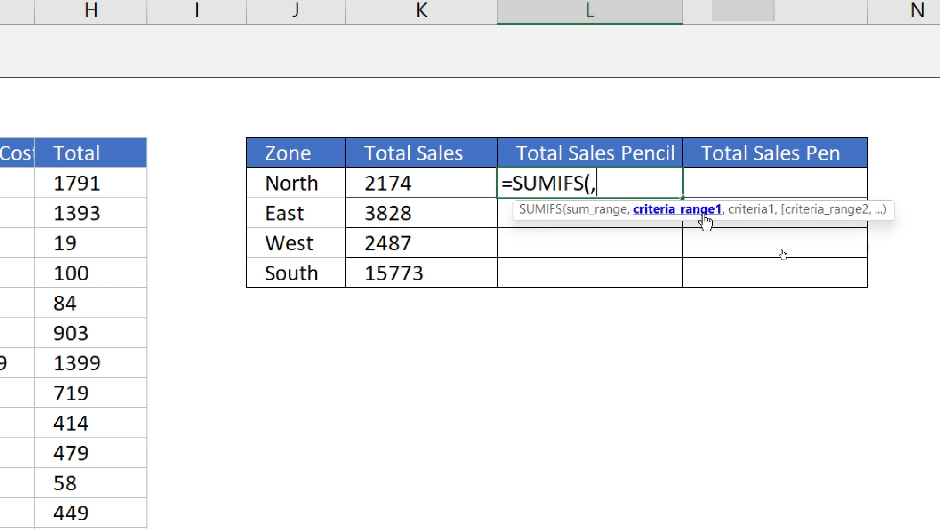
type(",")
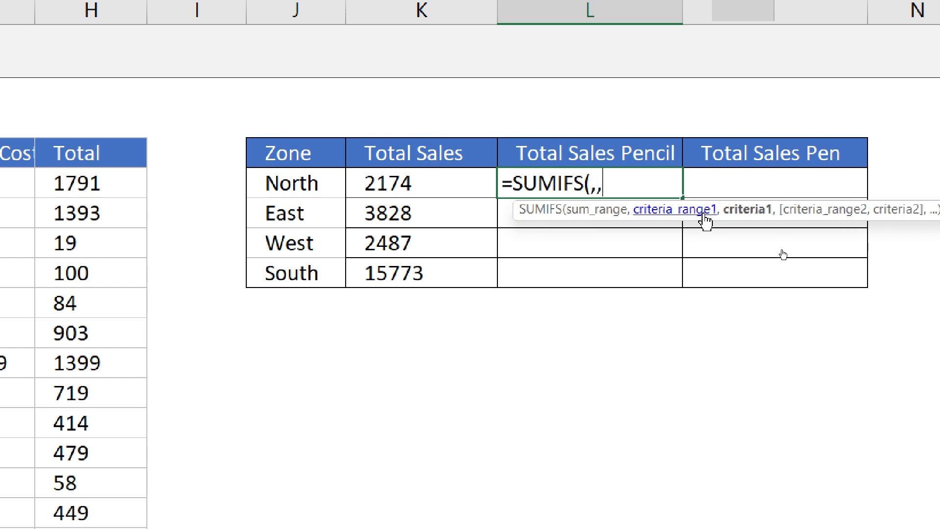
type(",")
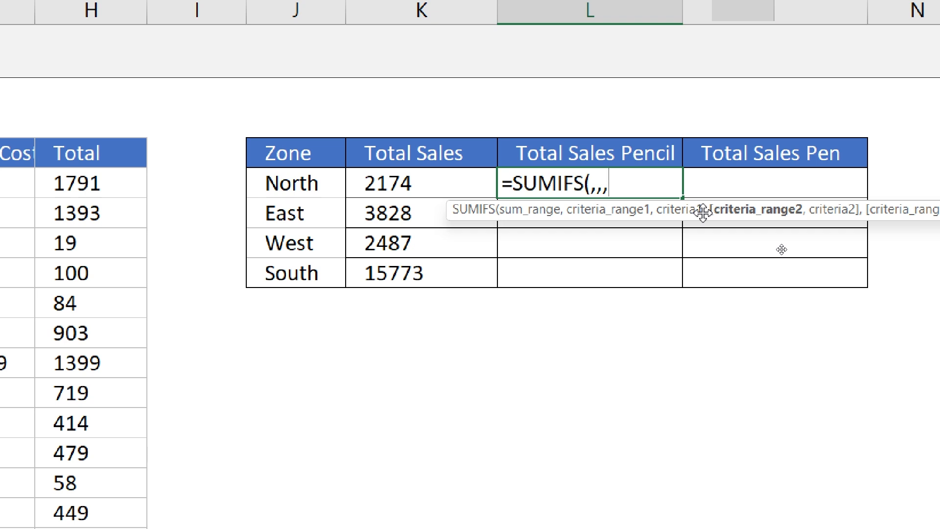
type(",")
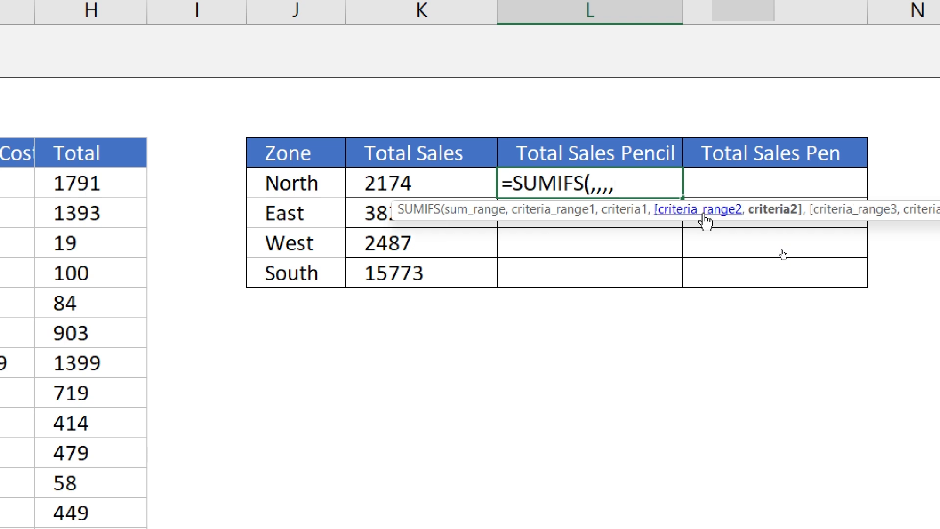
type(",,,,")
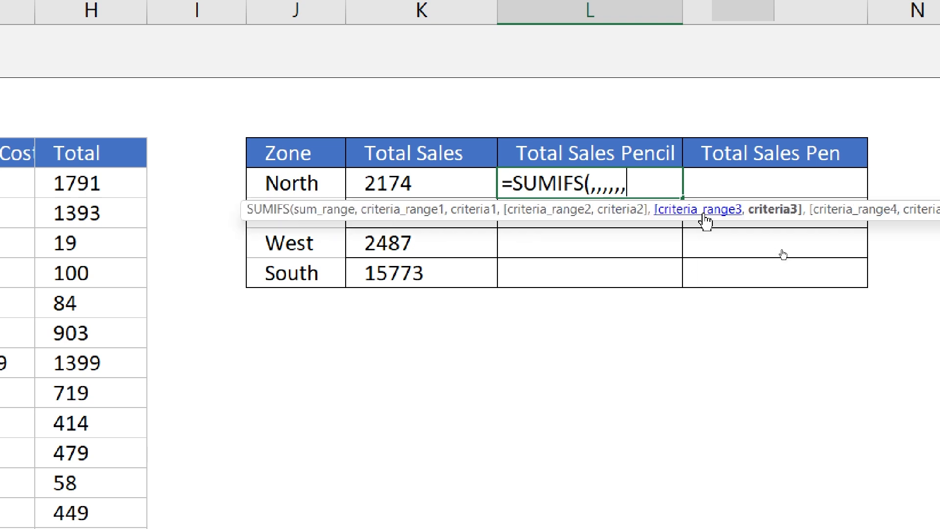
type(",,,")
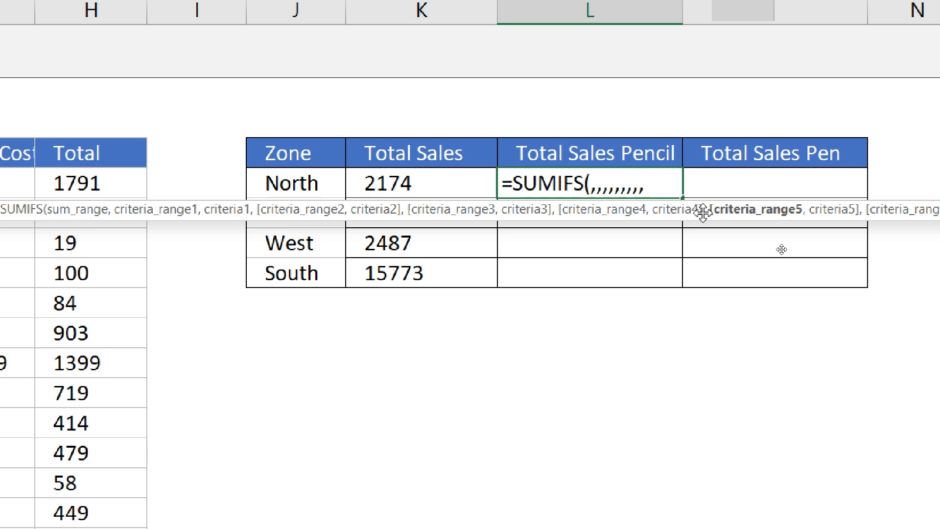
type(",")
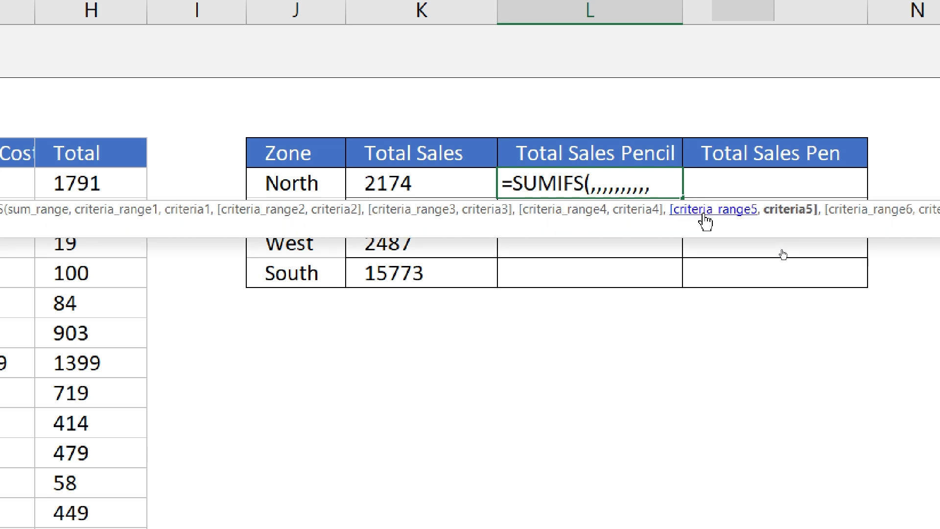
key("BackSpace")
key("BackSpace")
key("BackSpace")
key("BackSpace")
key("BackSpace")
key("BackSpace")
key("BackSpace")
key("BackSpace")
key("BackSpace")
key("BackSpace")
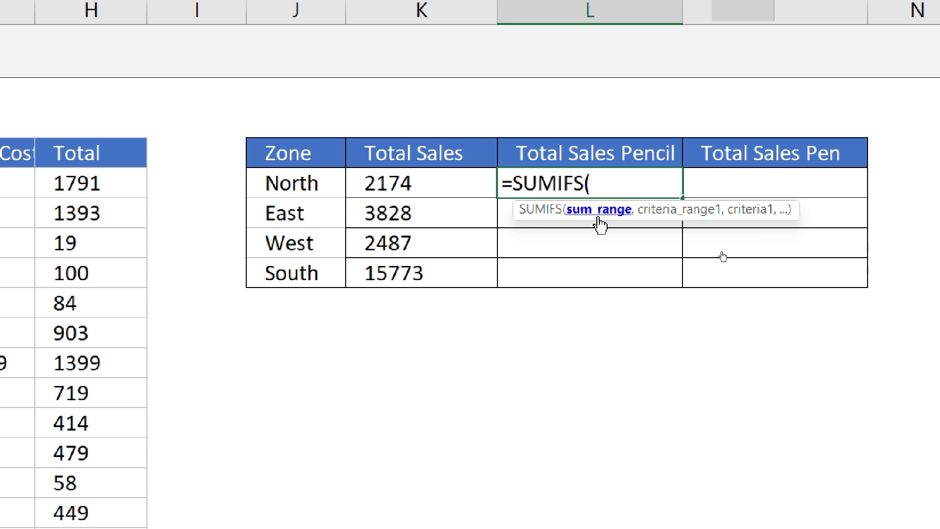
Set the SUMIFS sum range in L5 to the Total column as the absolute range $H$5:$H$47
left_click(141, 184)
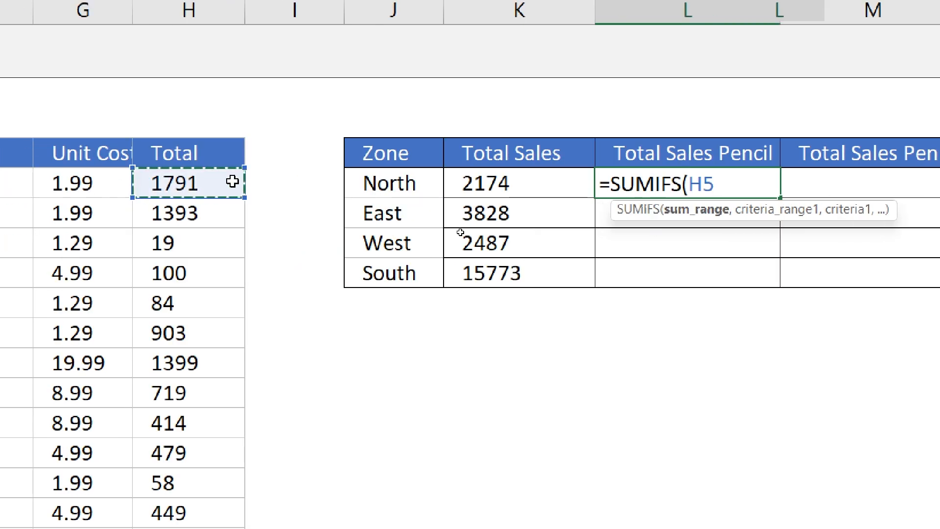
key("ctrl+shift+Down")
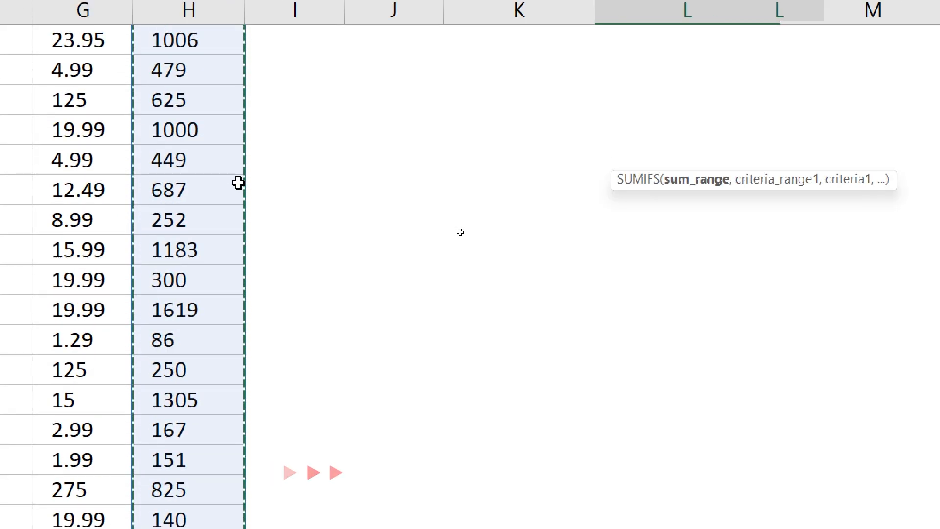
scroll(238, 183, "up", 10)
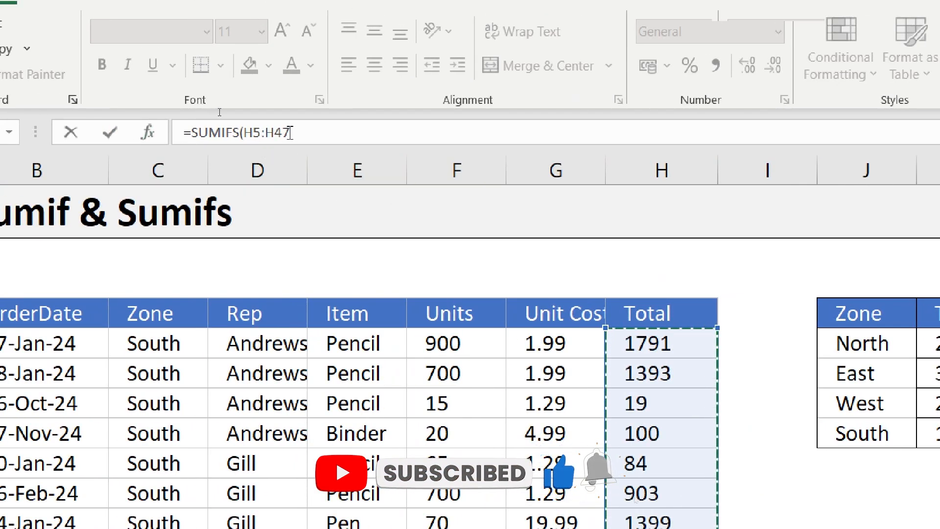
key("F4")
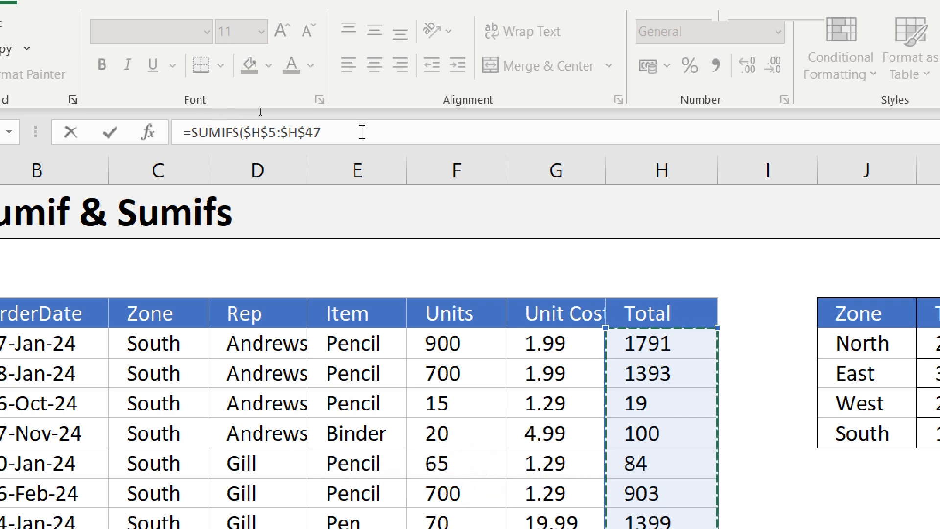
type(",")
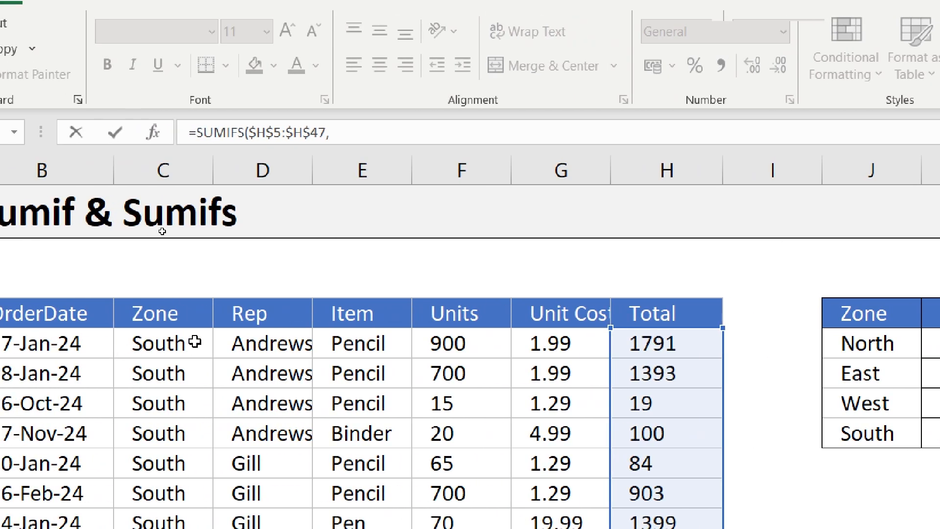
Set the first criteria range of the L5 SUMIFS formula to the Zone column as the absolute range $C$5:$C$47
left_click(196, 342)
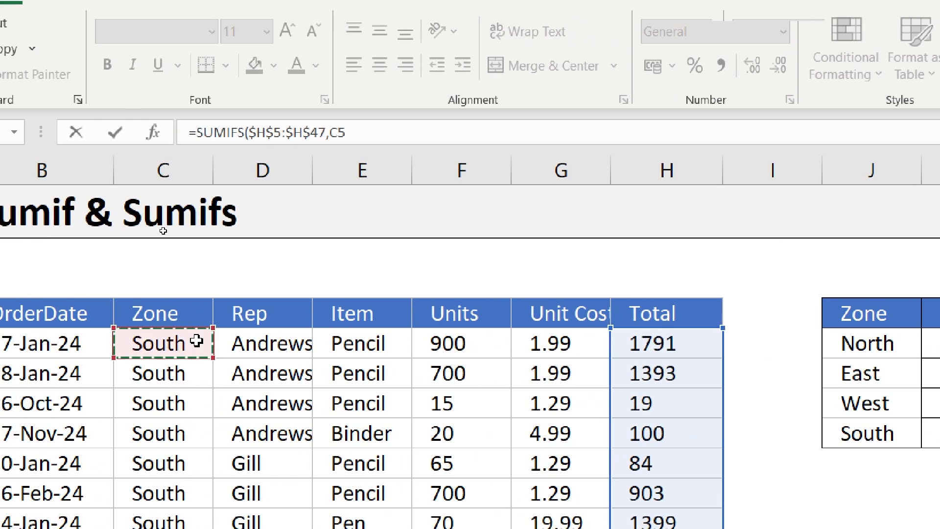
key("ctrl+shift+Down")
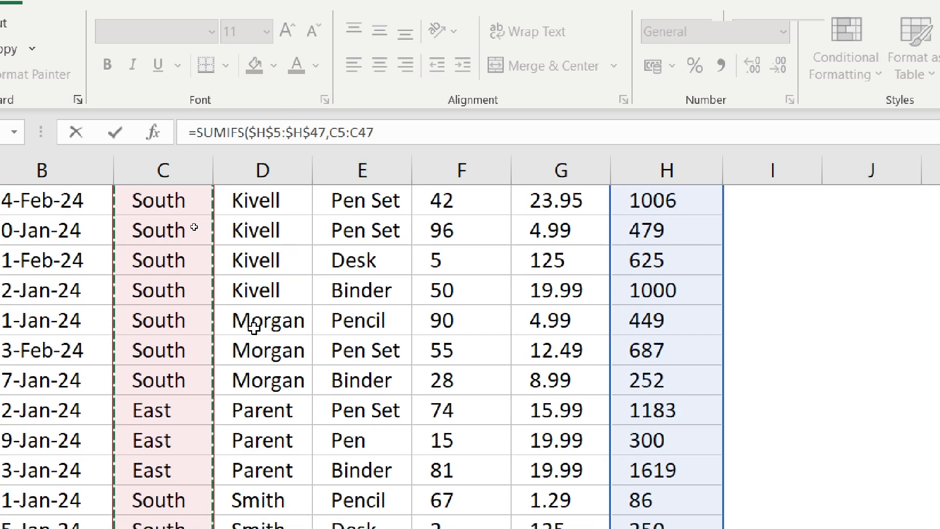
scroll(248, 336, "up", 10)
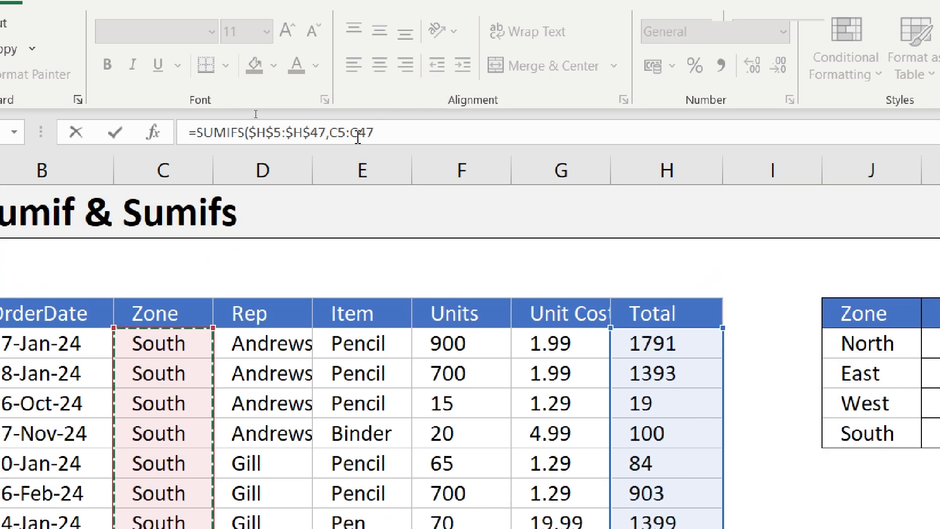
key("F4")
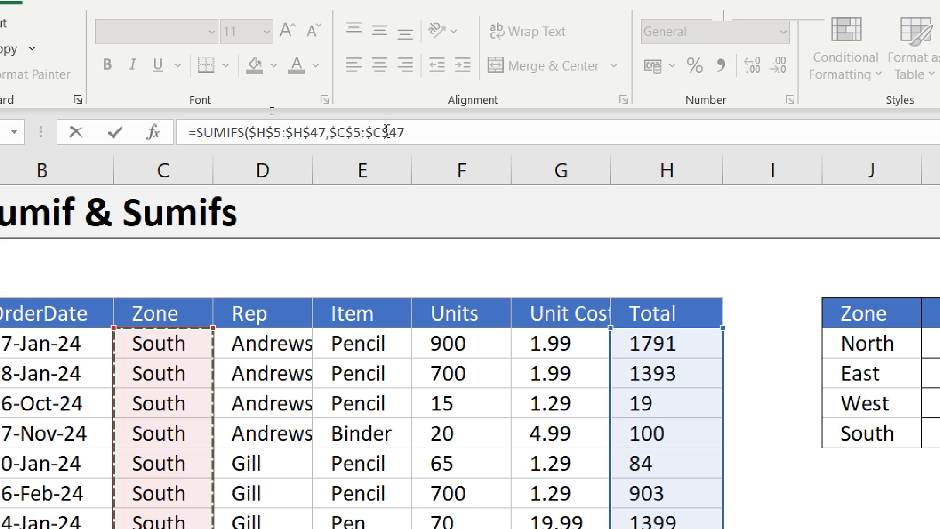
type(",")
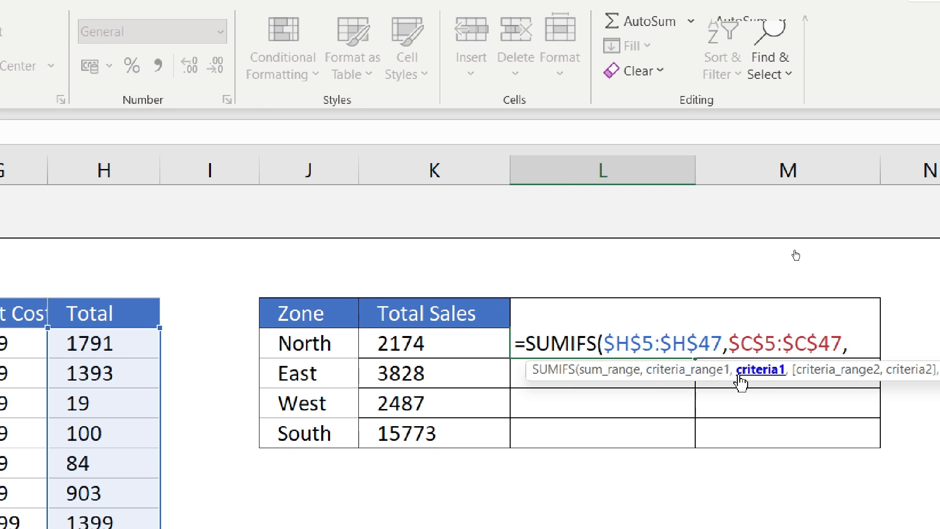
Set the first criterion to the North zone cell J5 with only its column locked, as $J5
left_click(308, 348)
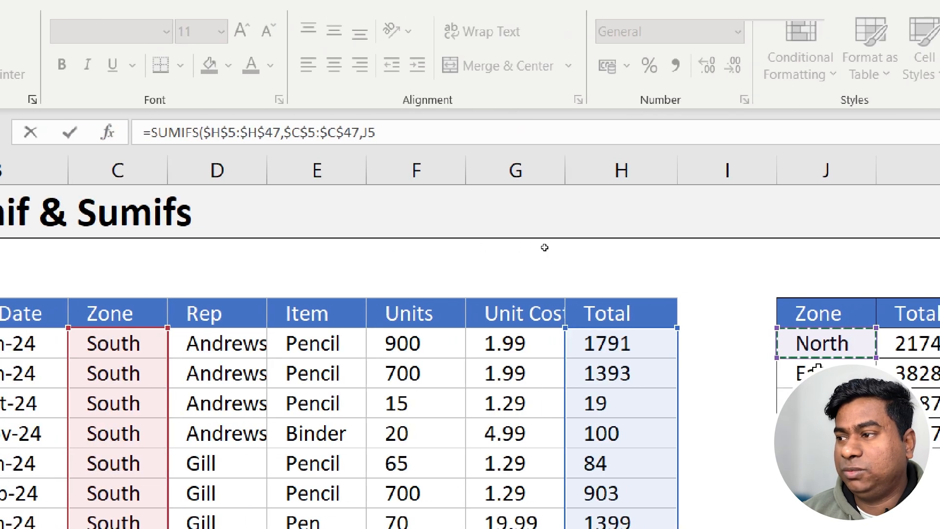
left_click(362, 132)
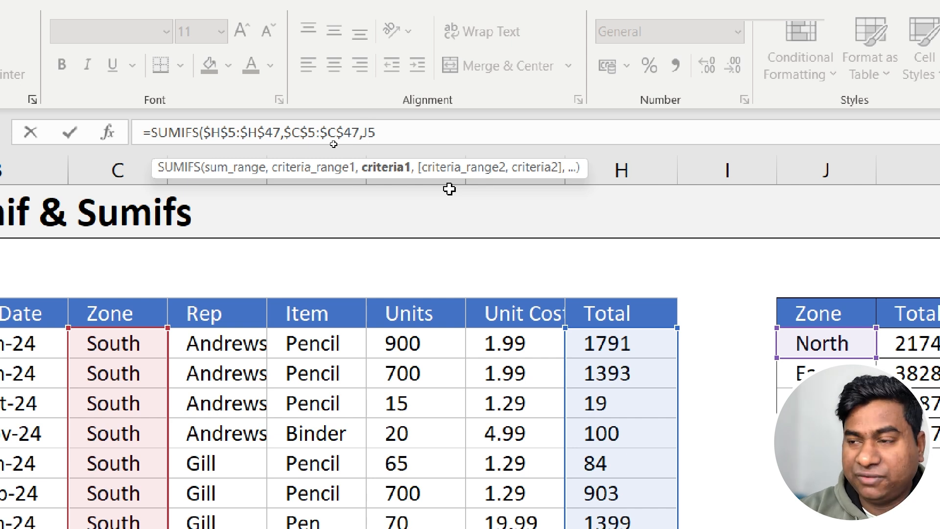
key("F4")
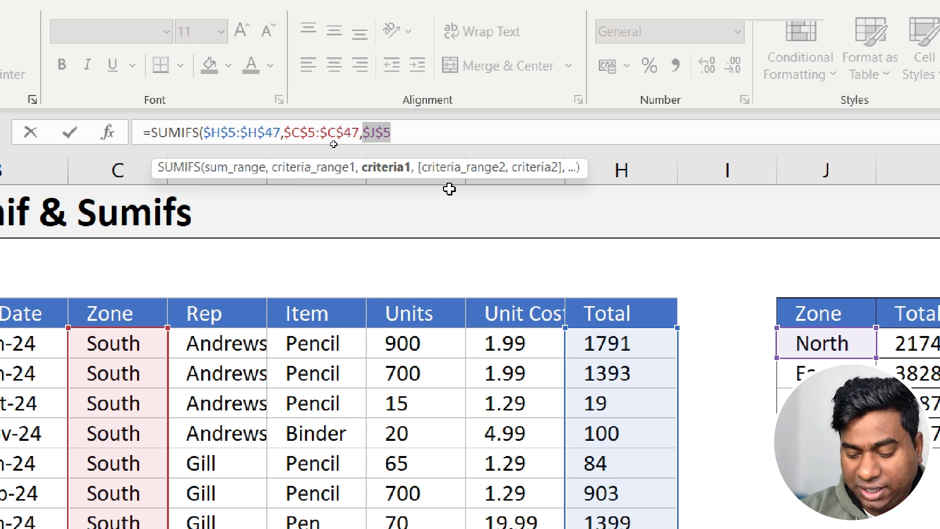
key("F4")
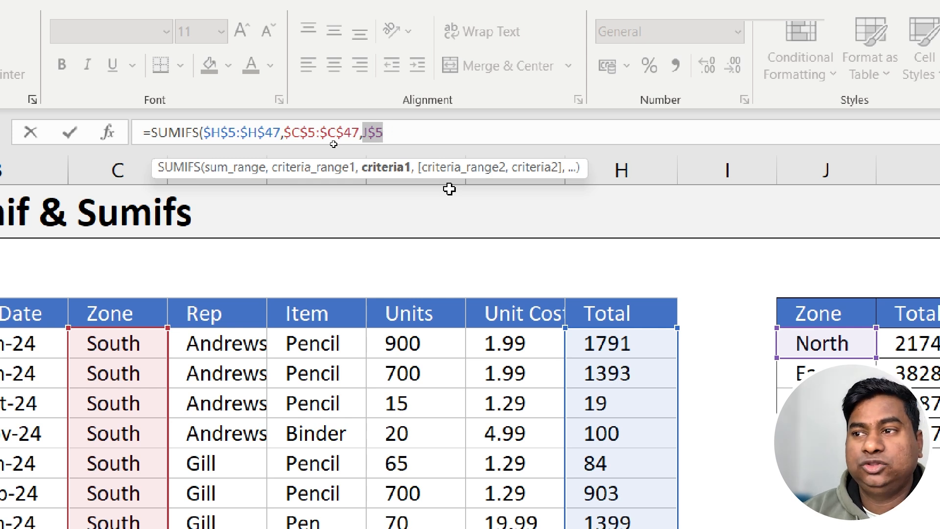
key("F4")
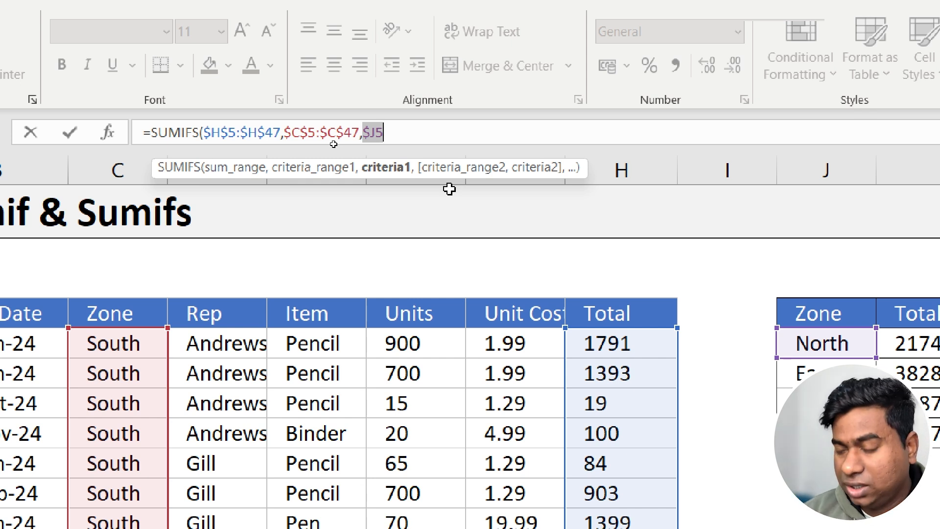
key("Right")
type(",")
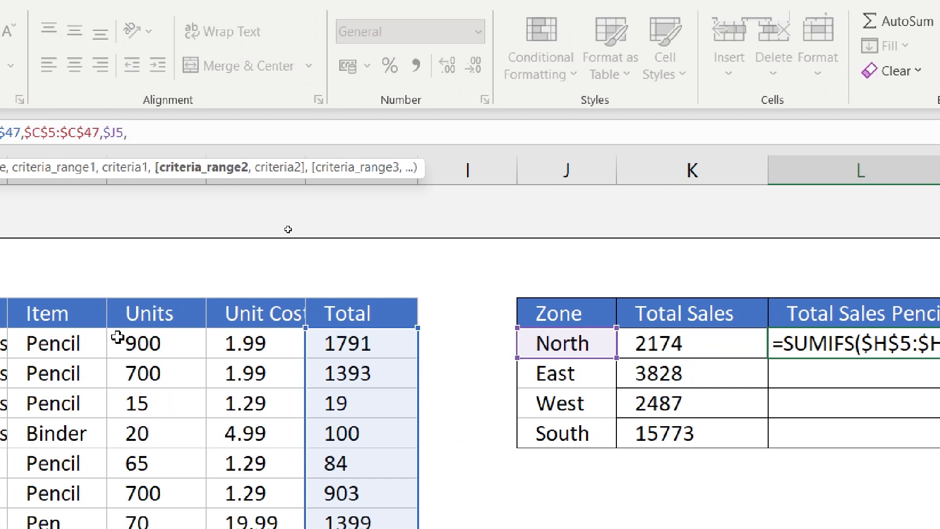
Add the Item column $E$5:$E$47 as the second criteria range with "Pencil" as its criterion, and close the formula
left_click(60, 340)
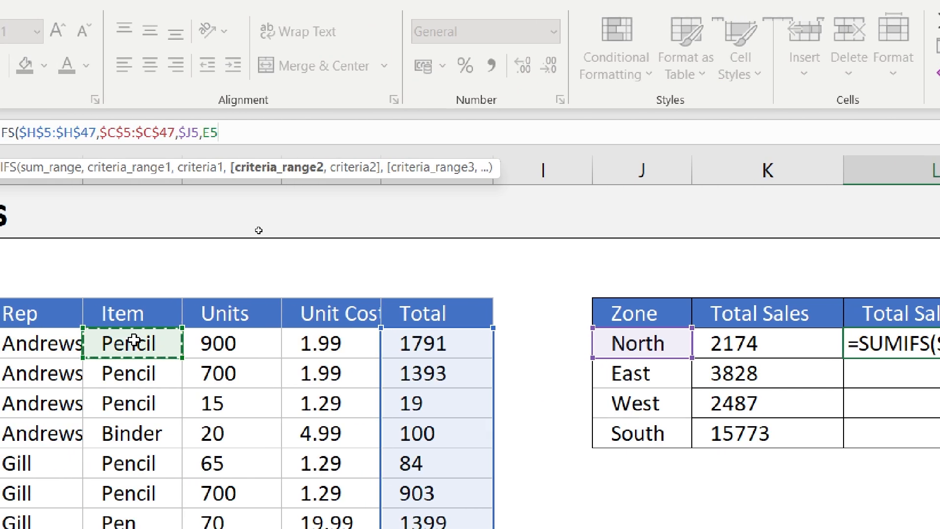
key("ctrl+shift+Down")
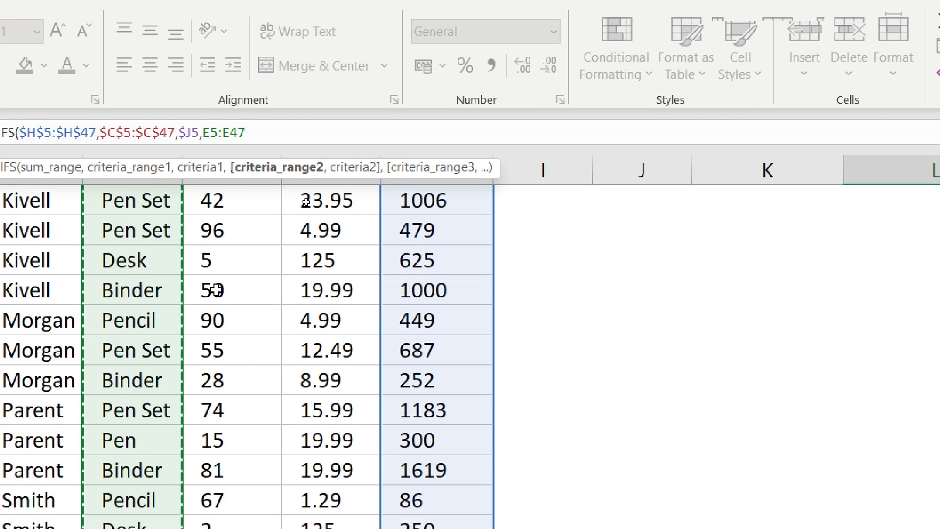
scroll(216, 289, "up", 10)
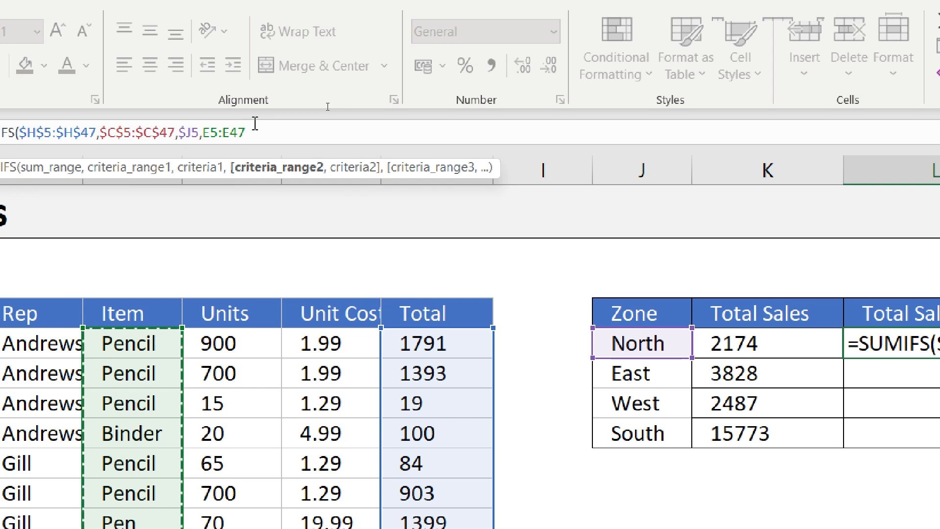
key("F4")
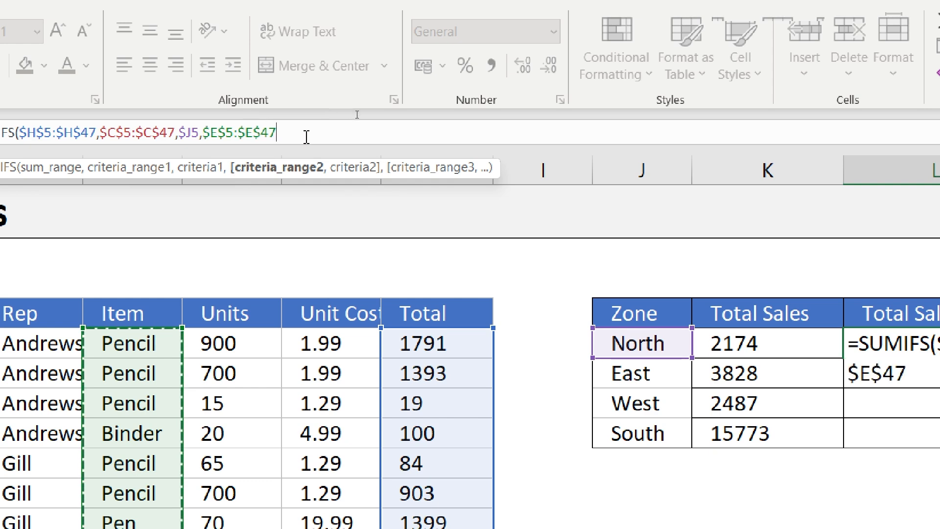
type(",")
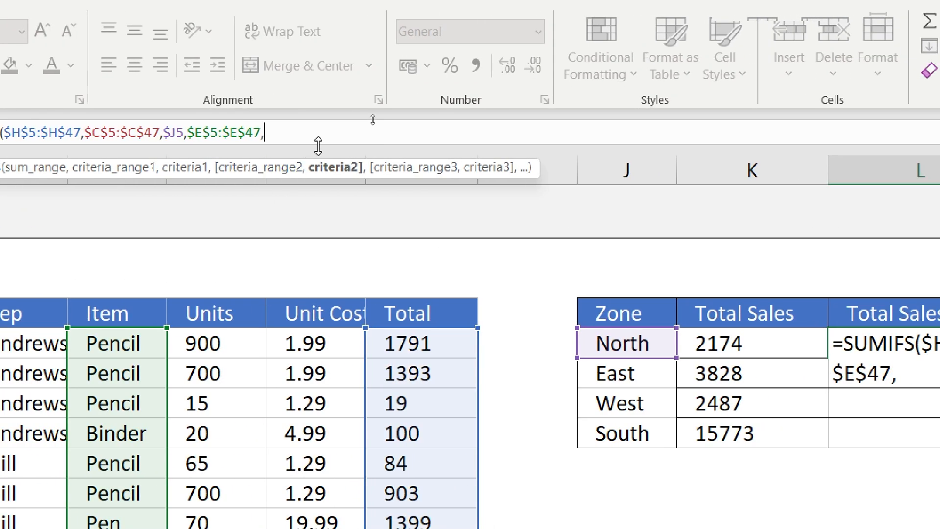
type("\"Pencil")
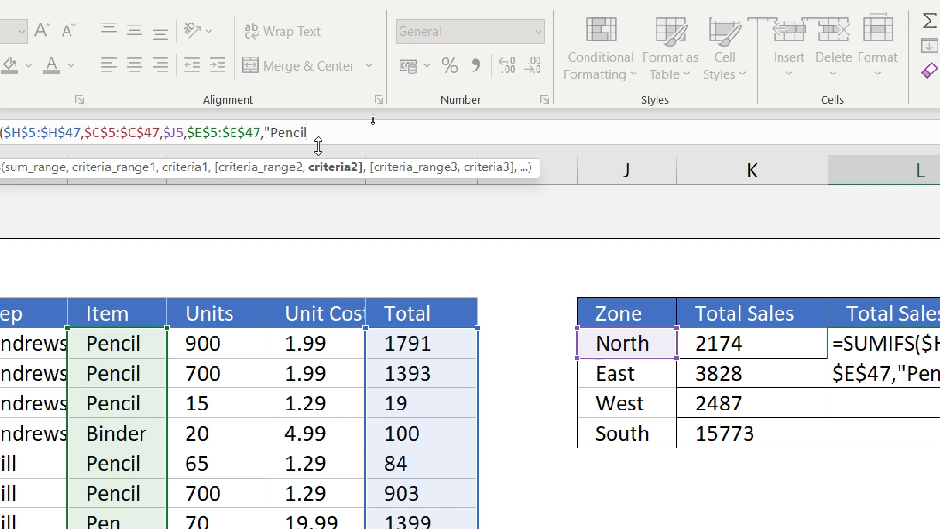
type("\")")
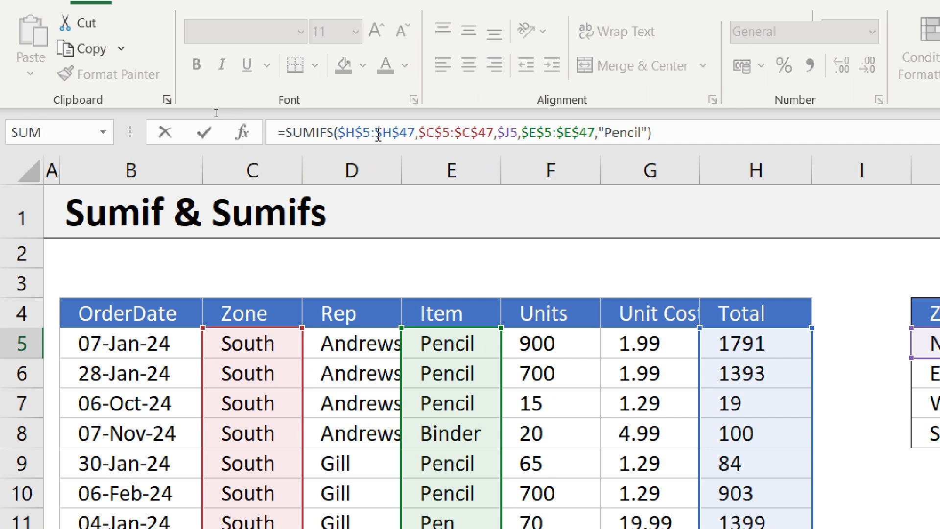
Examine each argument of the L5 SUMIFS formula against its source range, from sum_range through criteria2
left_click(41, 132)
left_click(386, 169)
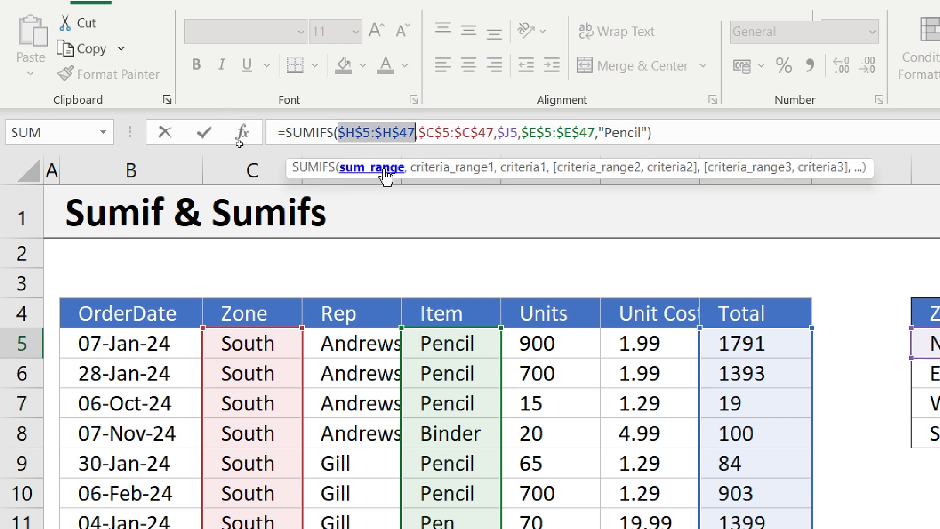
left_click(460, 169)
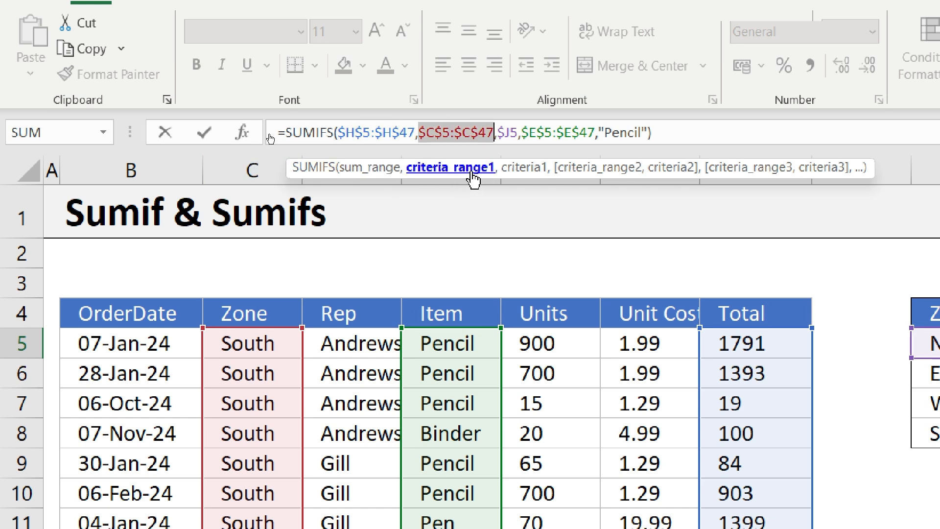
left_click(535, 170)
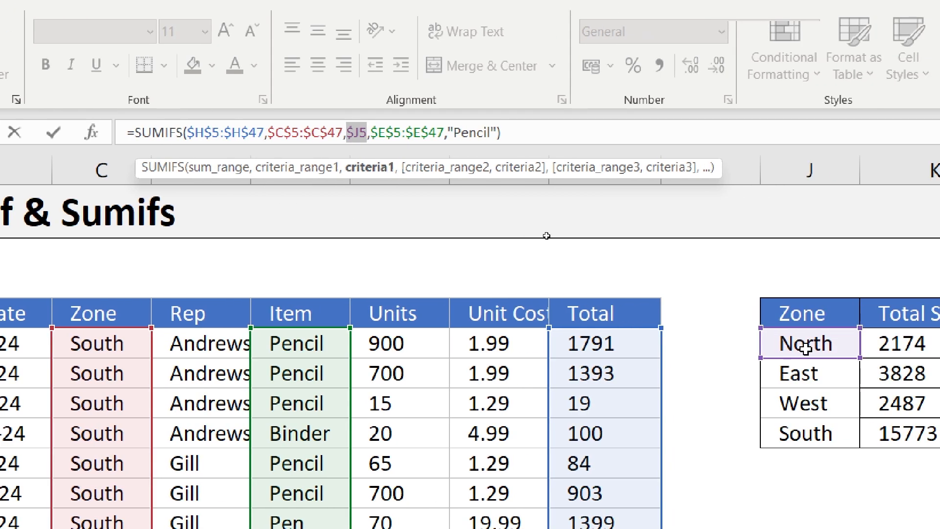
left_click(430, 171)
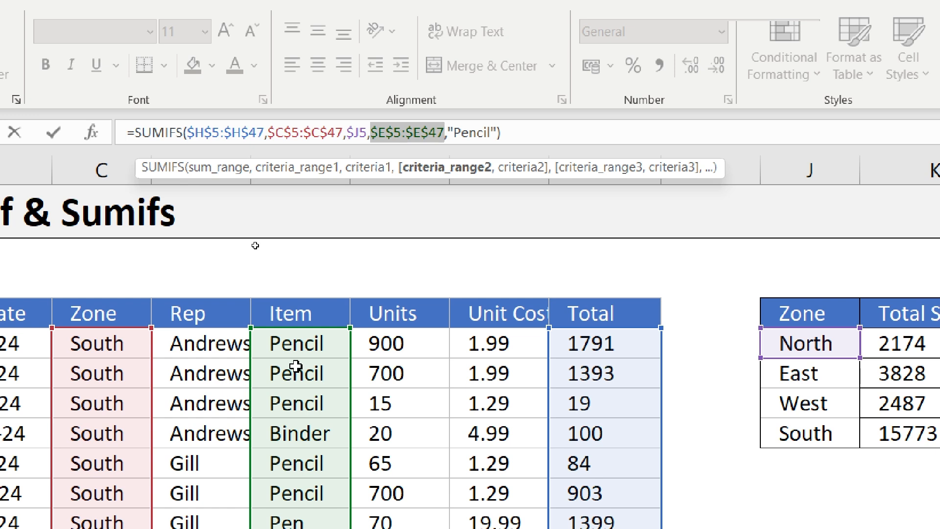
left_click(538, 172)
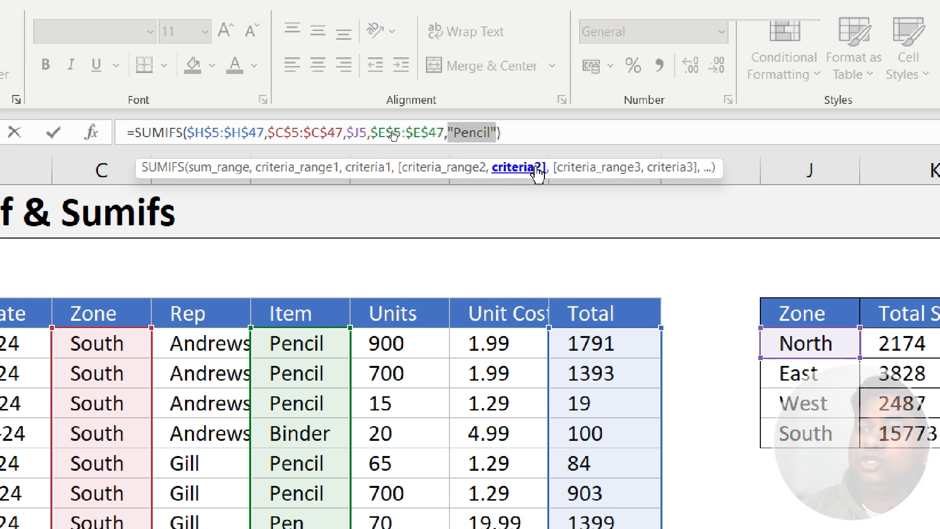
left_click(318, 169)
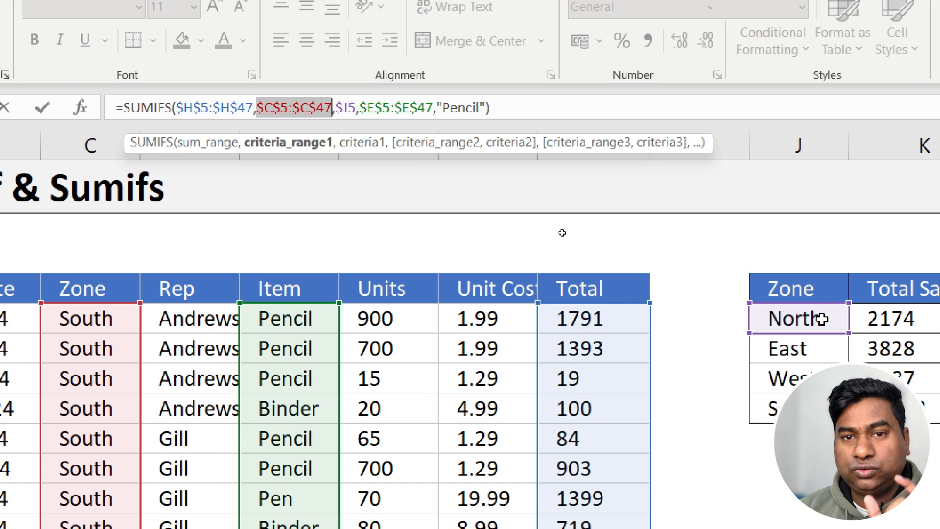
left_click(355, 142)
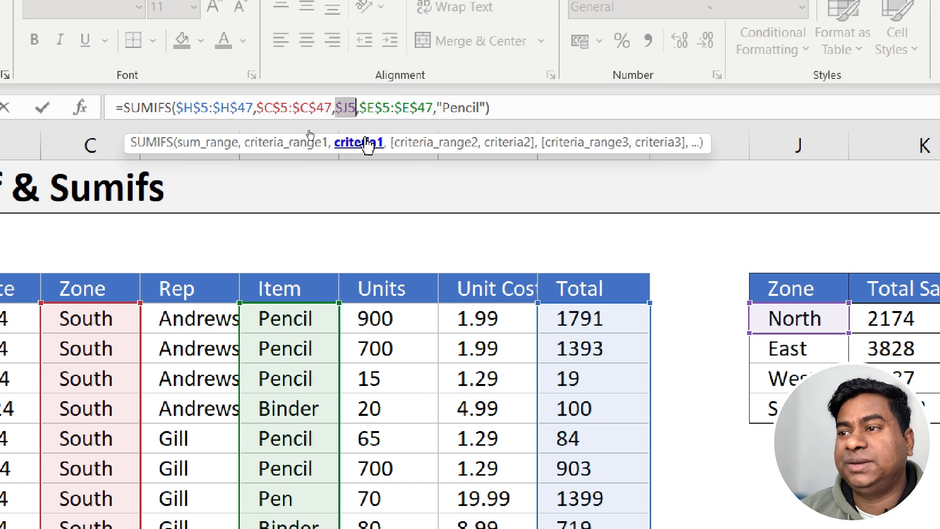
left_click(469, 145)
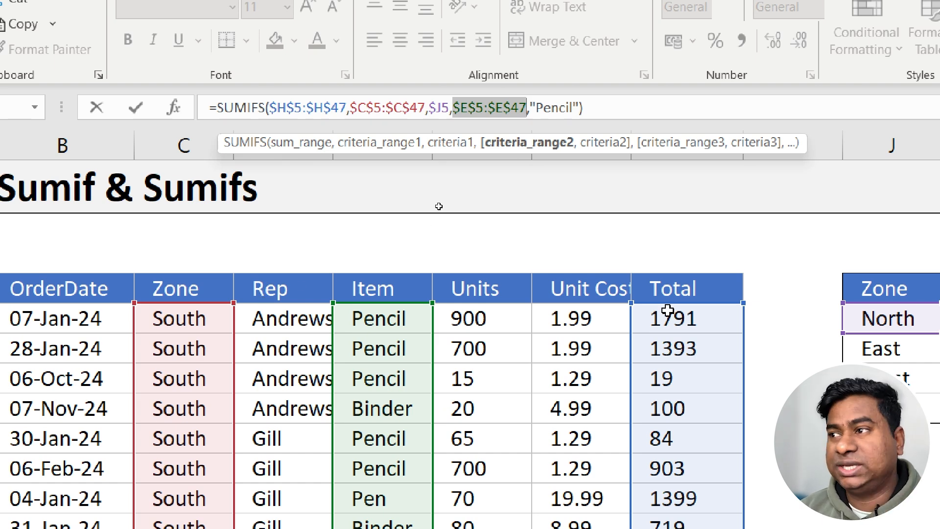
left_click(296, 147)
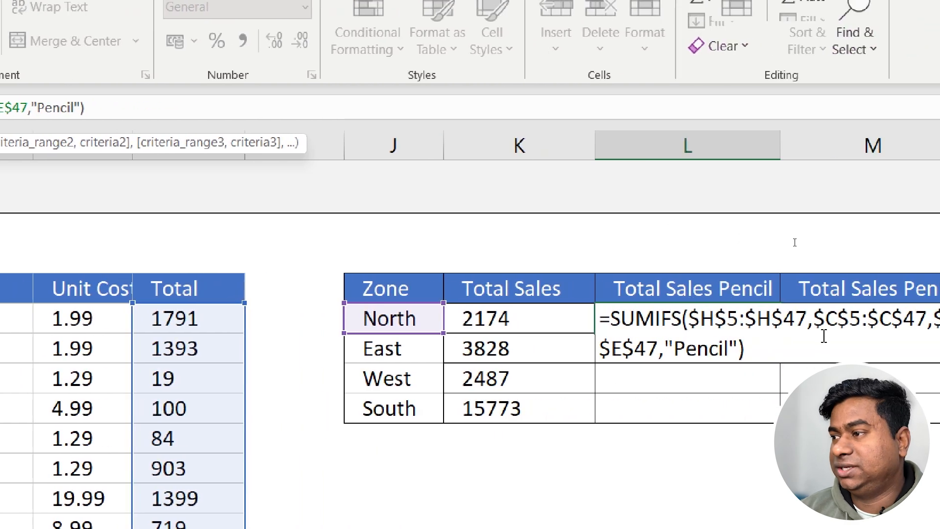
Commit the SUMIFS formula in L5 and copy it to the East, West and South cells L6:L8
key("Return")
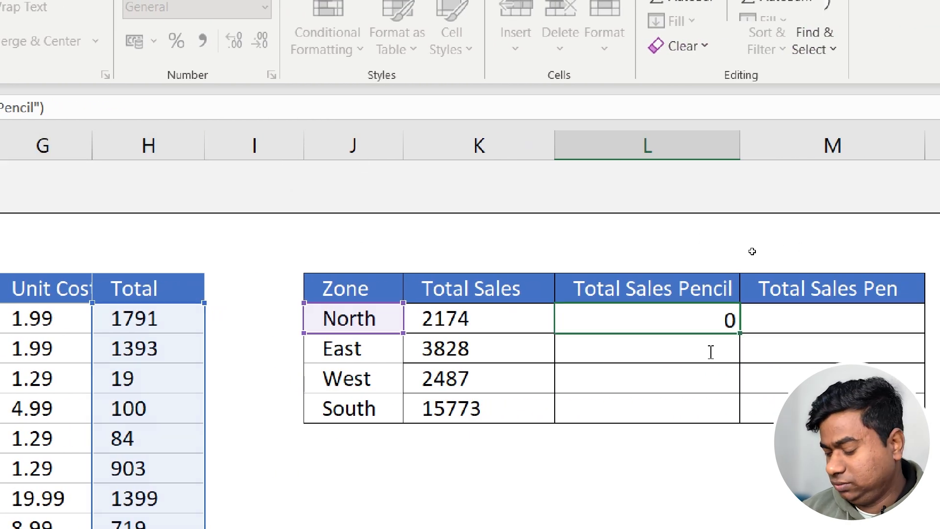
left_click(696, 321)
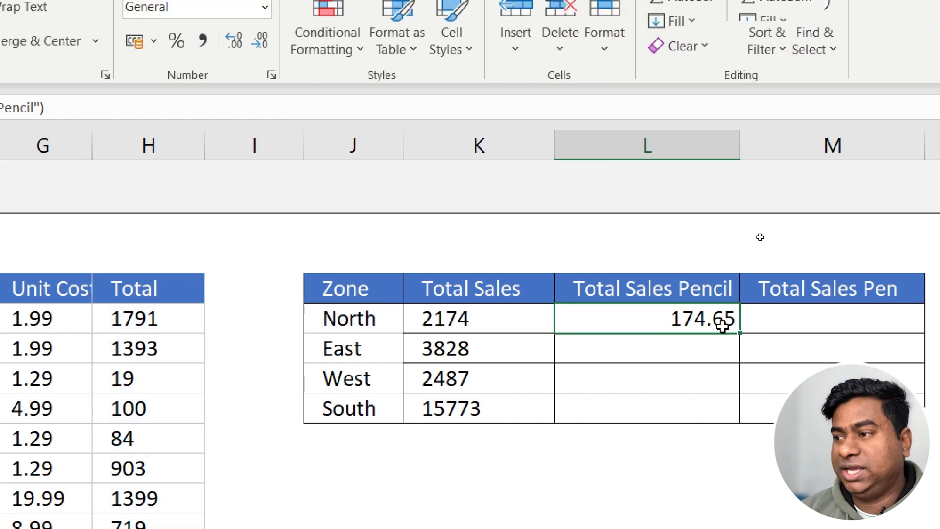
key("ctrl+c")
key("Down")
key("shift+Down")
key("shift+Down")
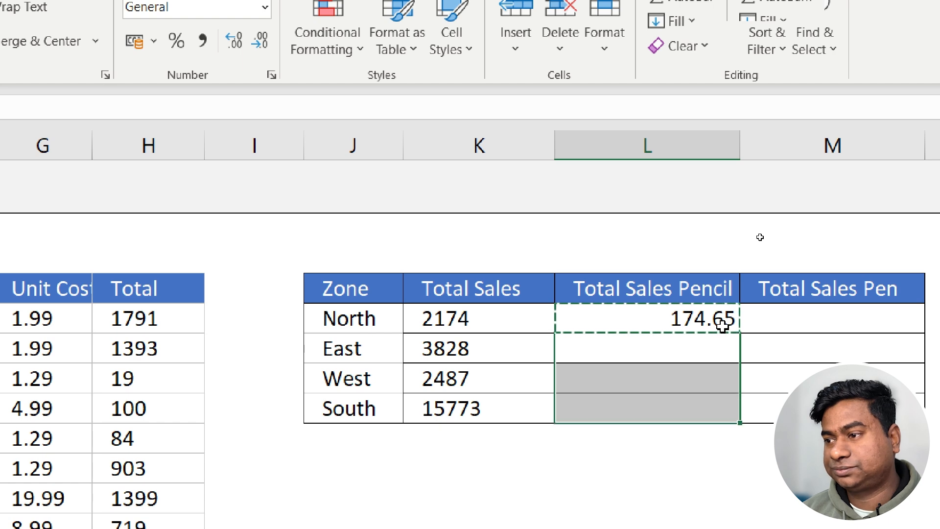
key("ctrl+v")
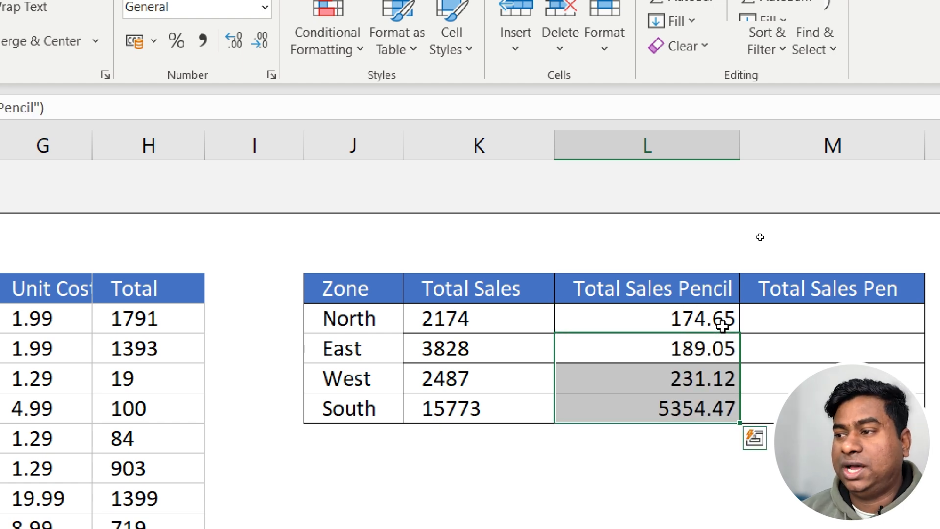
key("Escape")
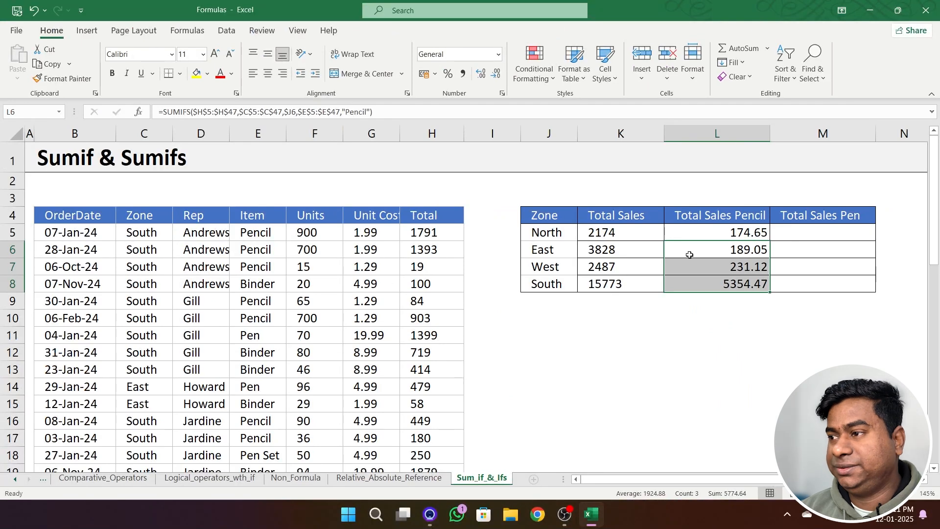
Reduce the Total Sales Pencil values in L5:L8 to zero decimal places
left_click(615, 287)
left_click(699, 284)
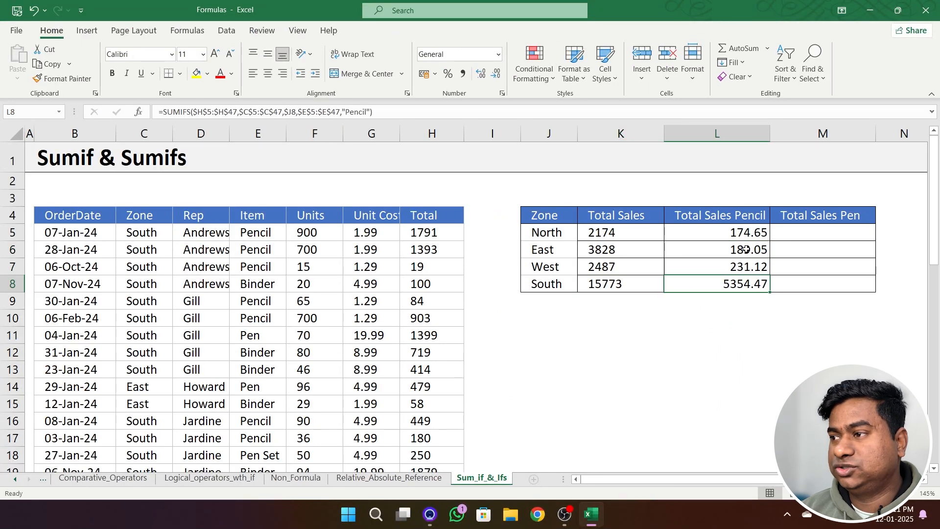
left_click_drag(745, 233, 746, 284)
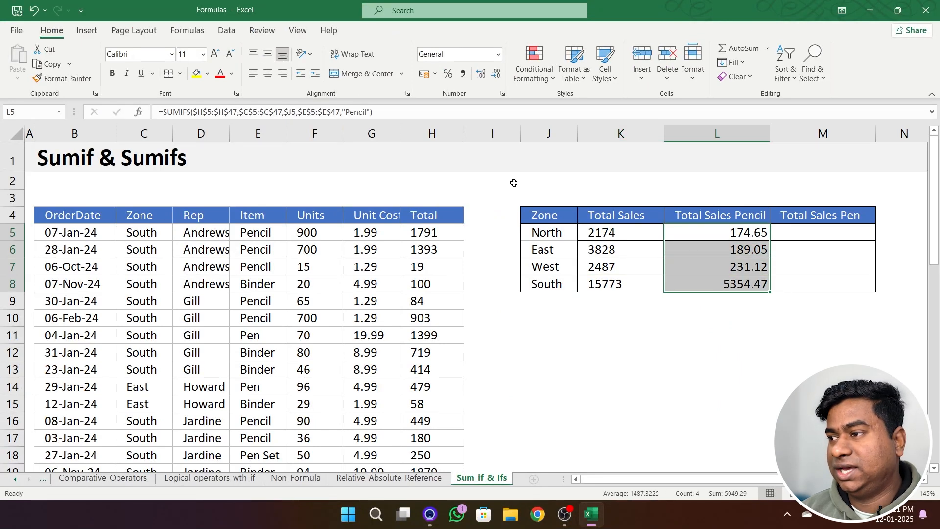
left_click(495, 74)
left_click(496, 74)
left_click(629, 247)
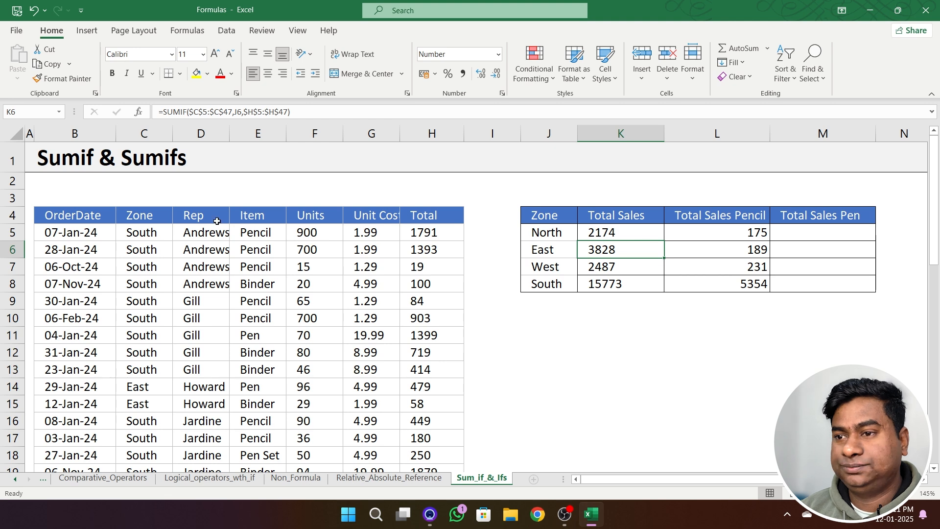
Add filter controls to the order table's header row
left_click(171, 216)
key("ctrl+shift+l")
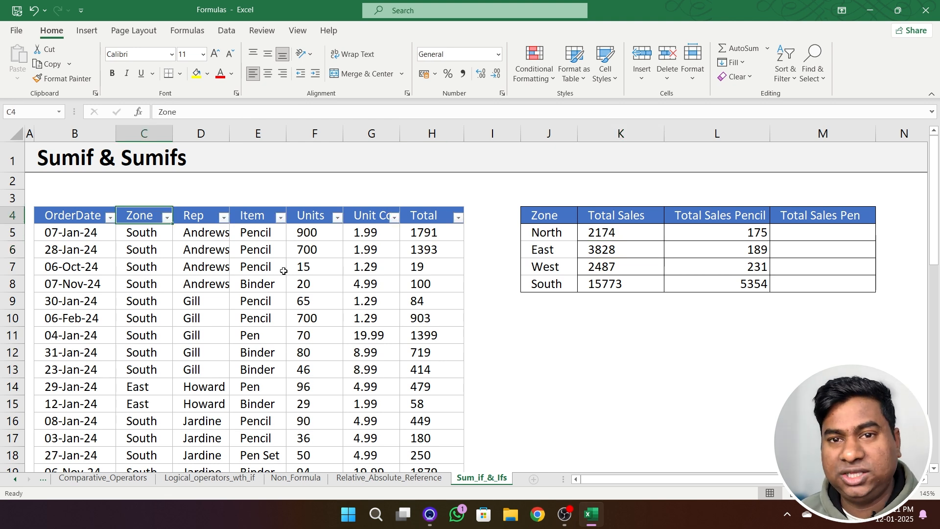
key("Left")
key("Right")
Filter the order table's Zone column to show only South
key("alt+Down")
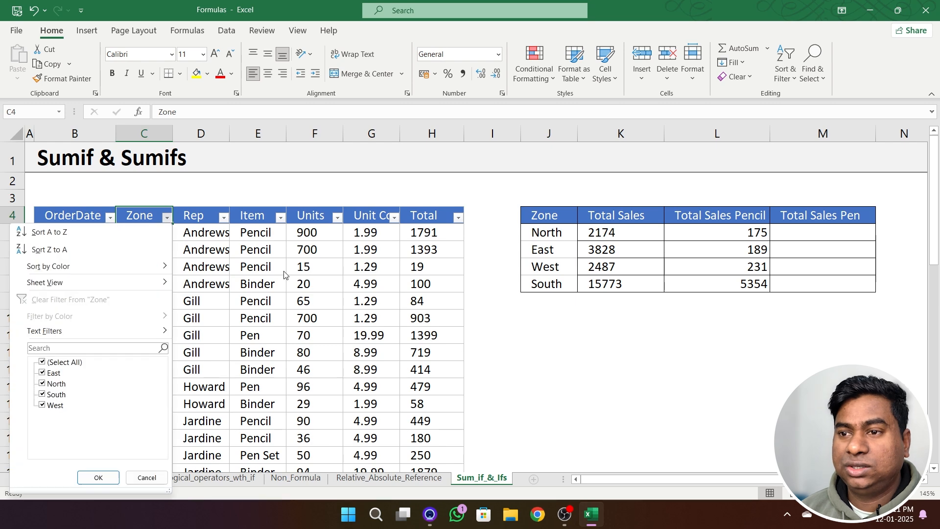
key("Tab")
key("Tab")
key("Tab")
key("space")
key("Down")
key("Down")
key("Down")
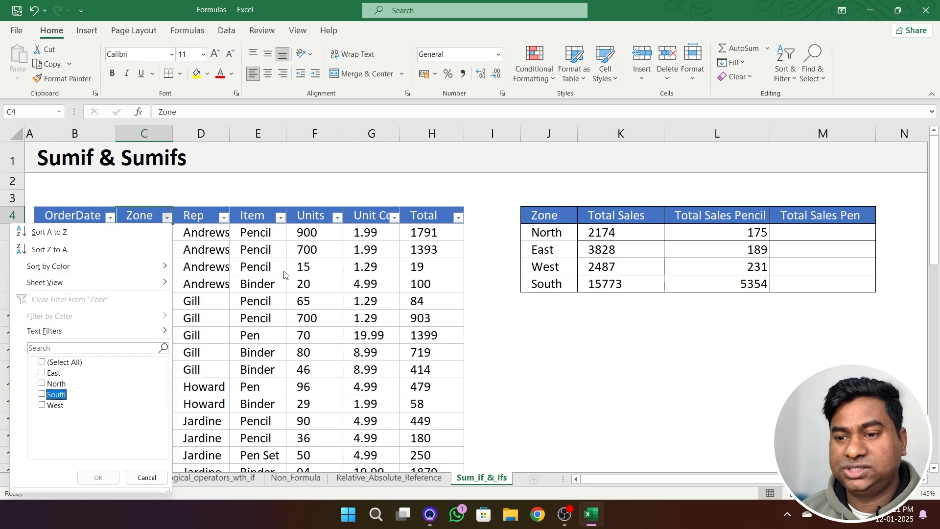
key("space")
key("Return")
Filter the Item column to Pencil and select the visible Total values to check their sum against the South pencil sales
key("Right")
key("Right")
key("alt+Down")
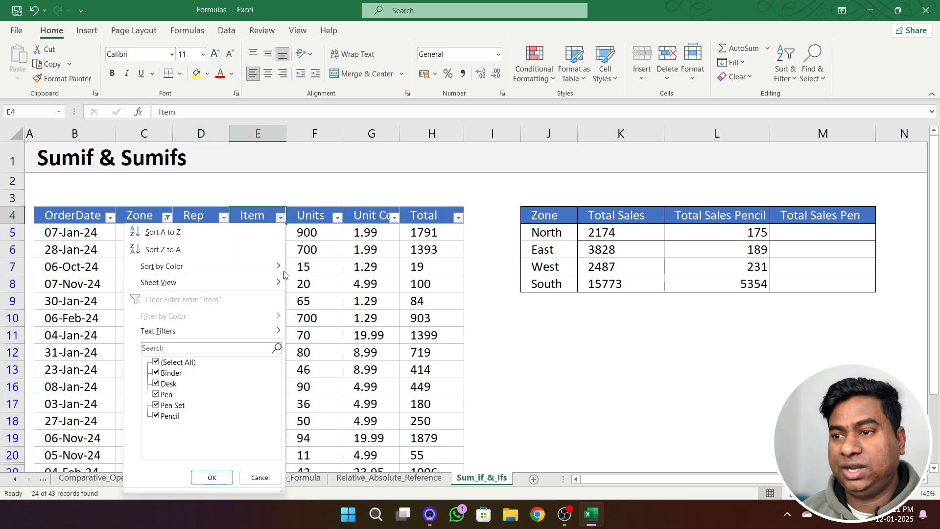
key("Tab")
key("Tab")
key("Tab")
key("space")
key("Down")
key("Down")
key("Down")
key("Down")
key("Down")
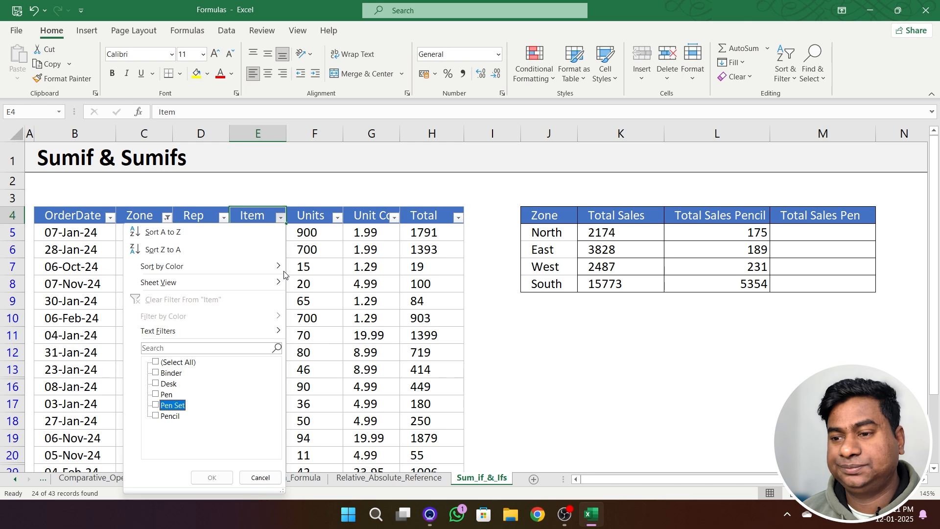
key("space")
key("Return")
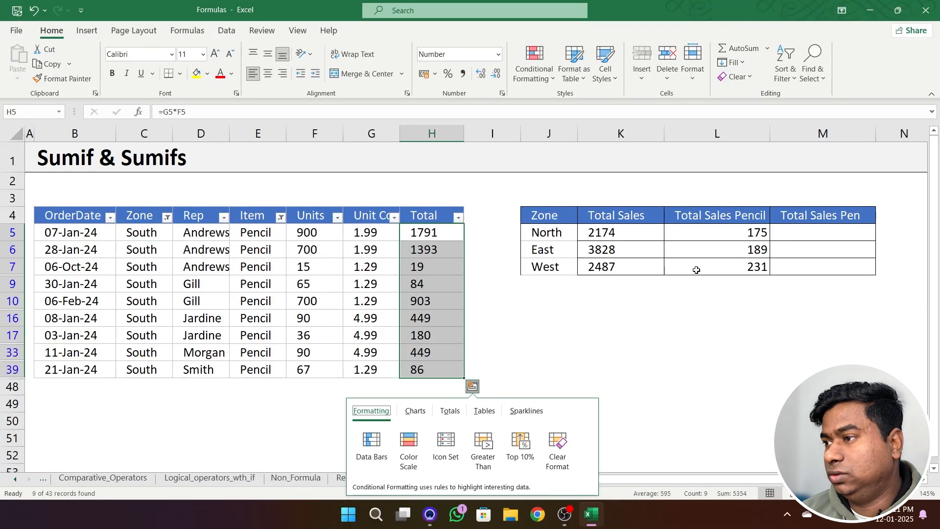
Clear the filters from the Item and Zone columns of the order table
left_click(739, 267)
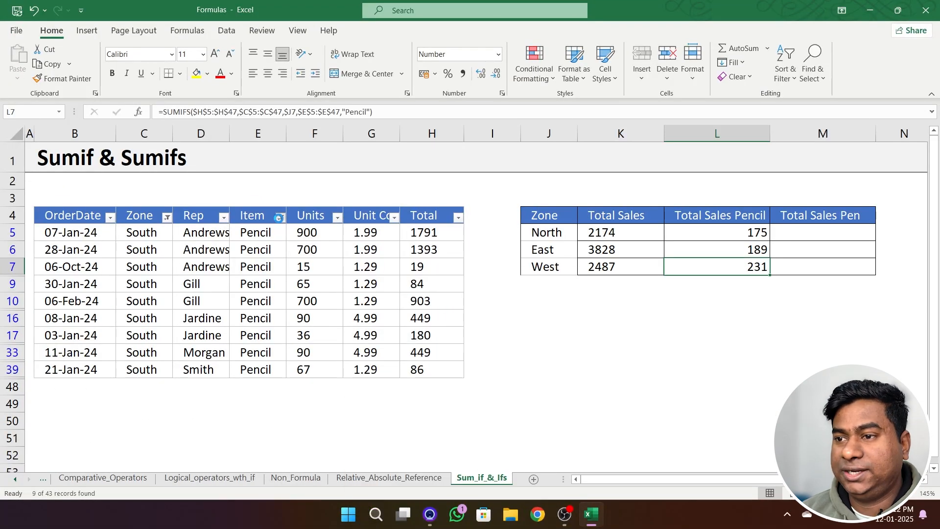
left_click(280, 217)
left_click(173, 299)
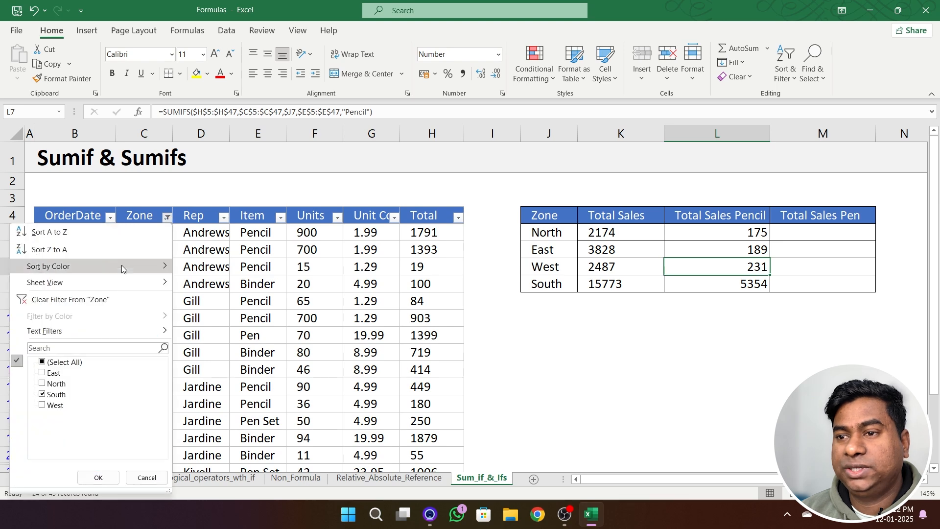
left_click(167, 217)
left_click(100, 300)
Copy the Total Sales Pencil formulas in L5:L8 into the Total Sales Pen cells M5:M8
left_click(784, 248)
left_click(764, 234)
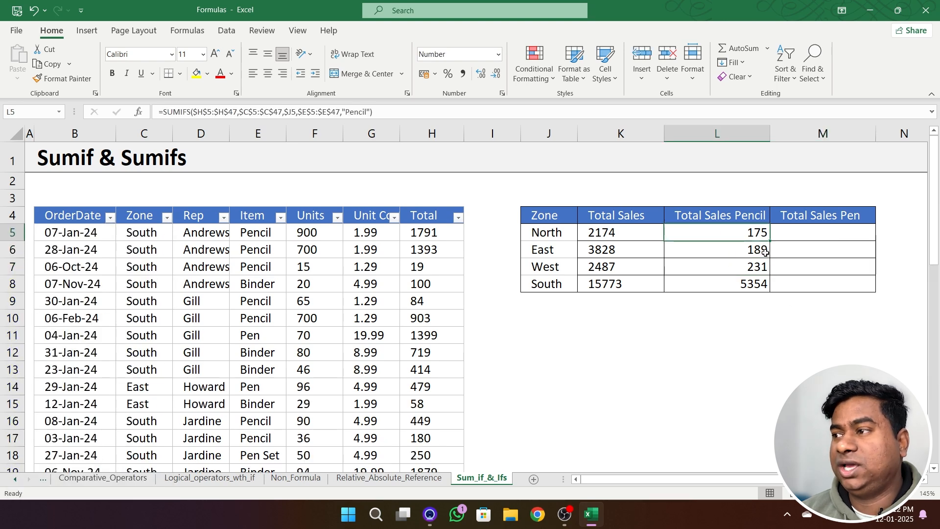
key("ctrl+shift+Down")
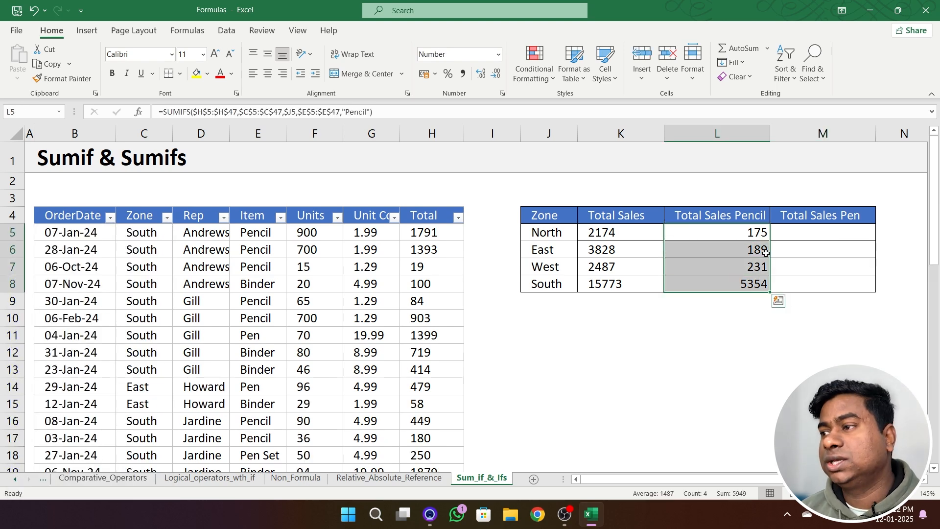
key("ctrl+c")
key("Right")
key("Return")
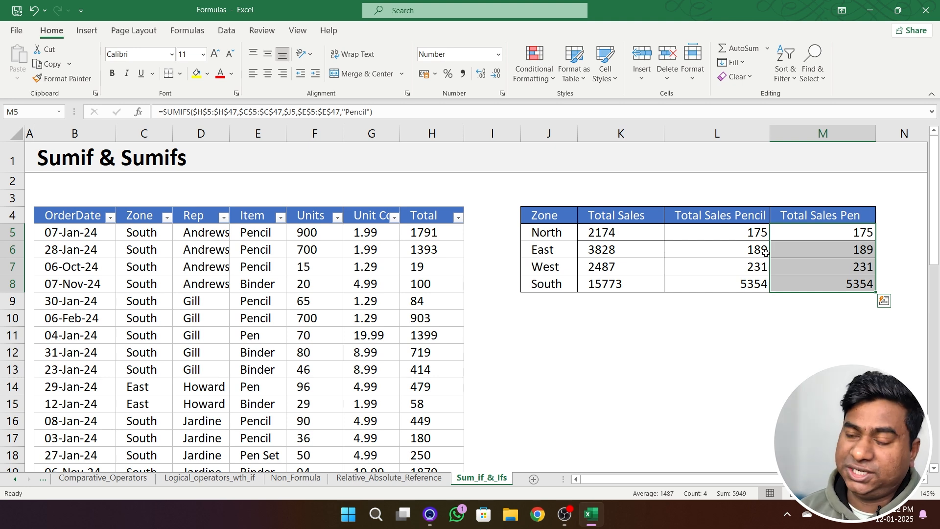
Change the item criterion in the M5 SUMIFS formula to "Pen"
key("Left")
key("Right")
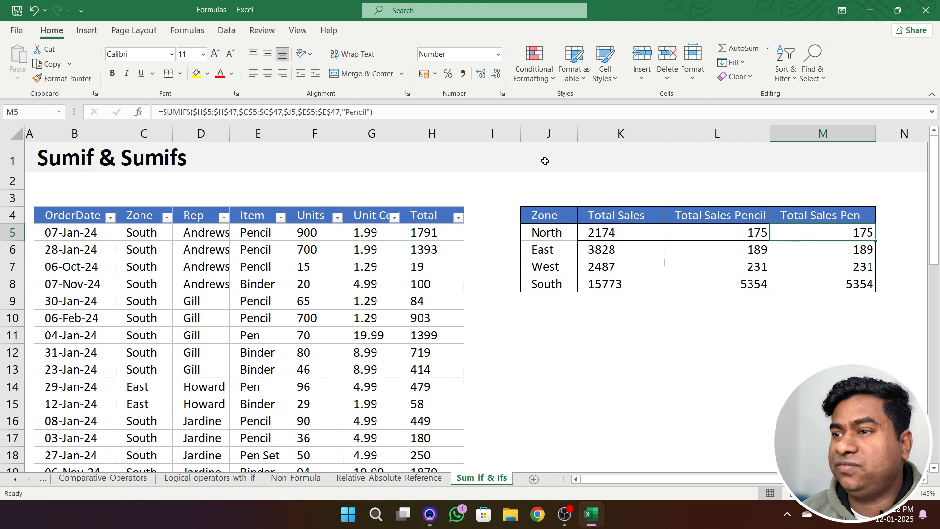
left_click(563, 233)
left_click(822, 234)
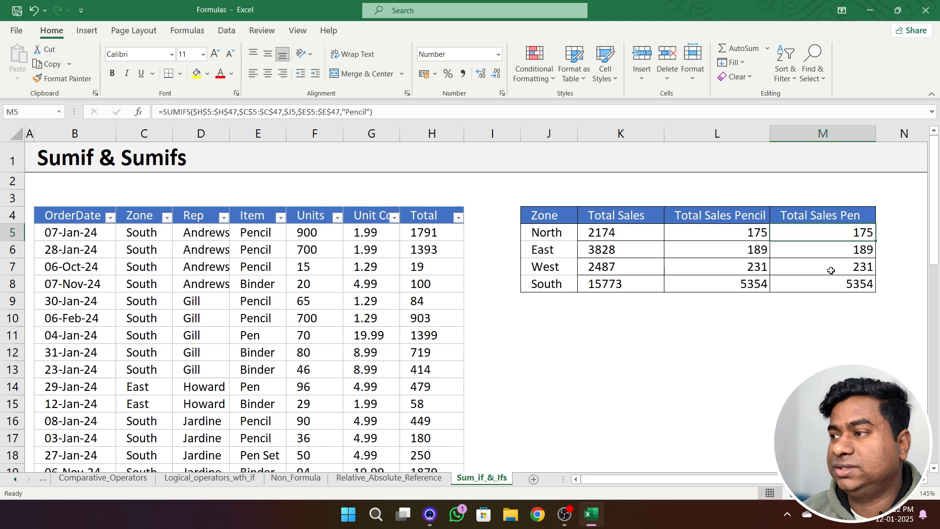
key("F2")
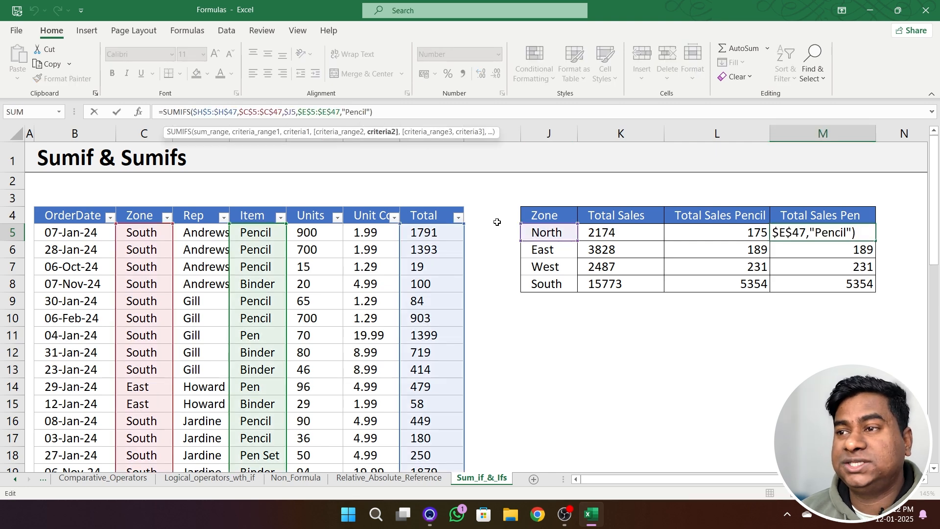
key("BackSpace")
key("BackSpace")
key("BackSpace")
key("ctrl+Return")
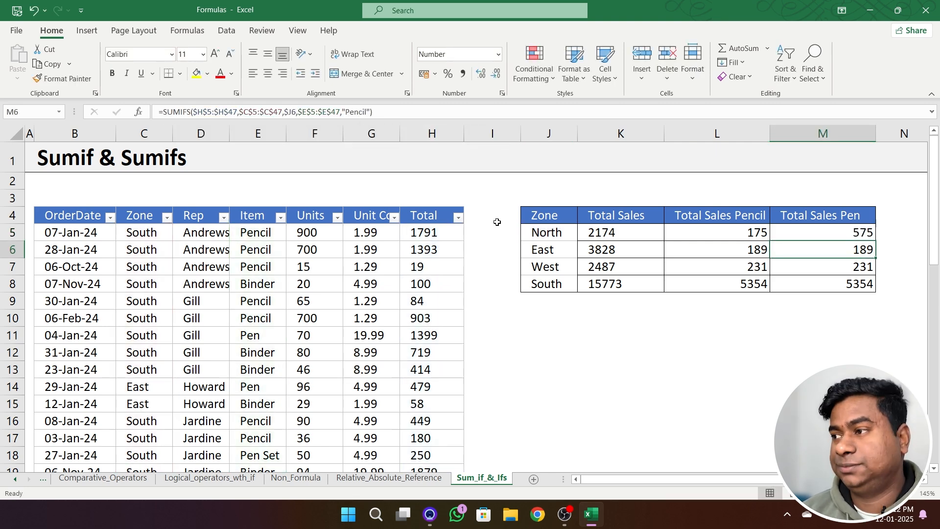
Copy the M5 formula to the East, West and South cells M6:M8
key("ctrl+c")
key("Down")
key("shift+Down")
key("shift+Down")
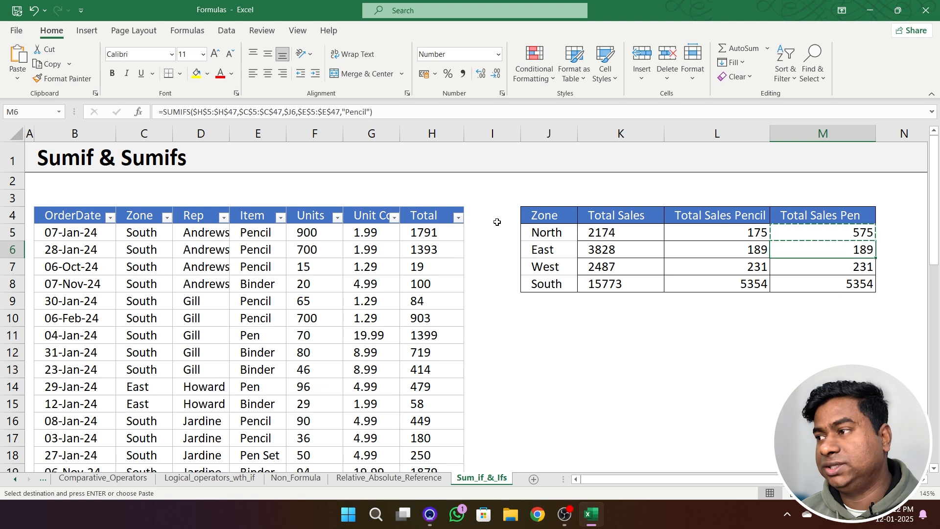
key("ctrl+v")
key("Escape")
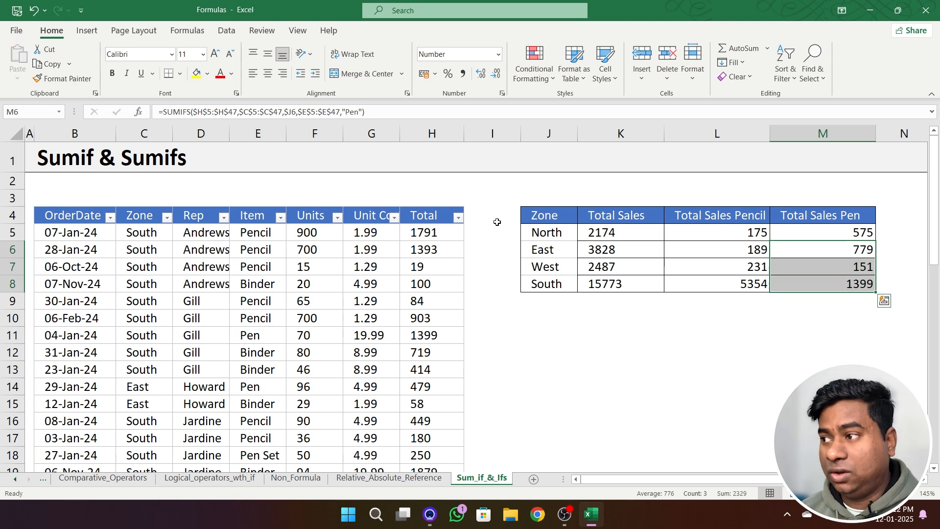
Enter the criterion label Pencil in L2 and Pen in M2, above the summary table
key("Up")
key("Left")
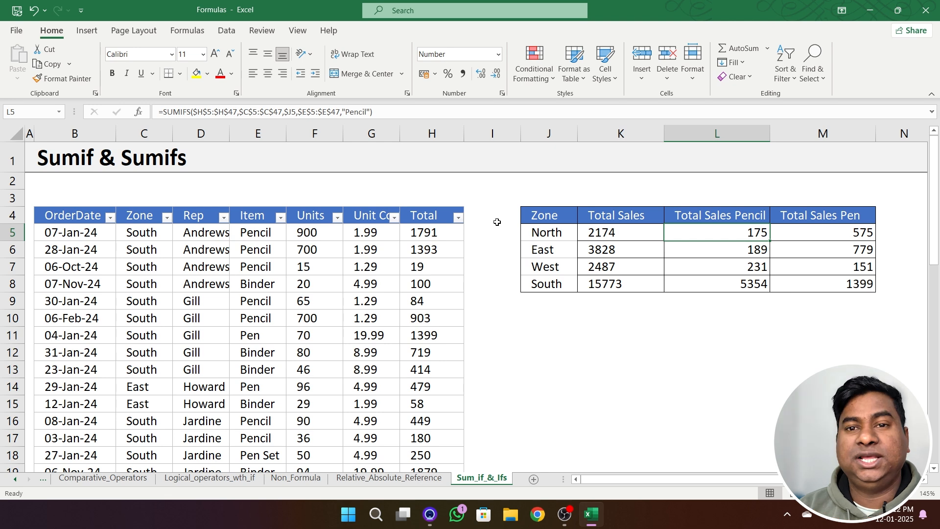
key("Up")
key("Up")
key("Up")
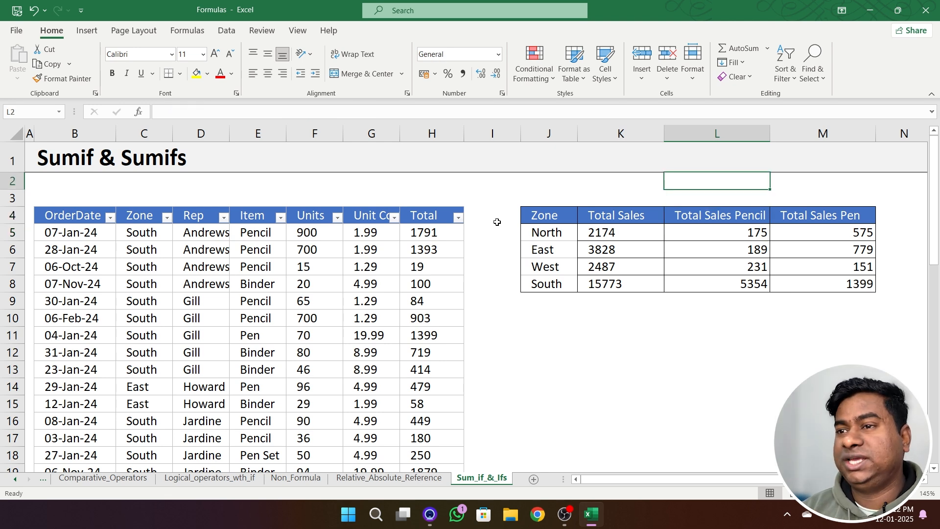
type("P")
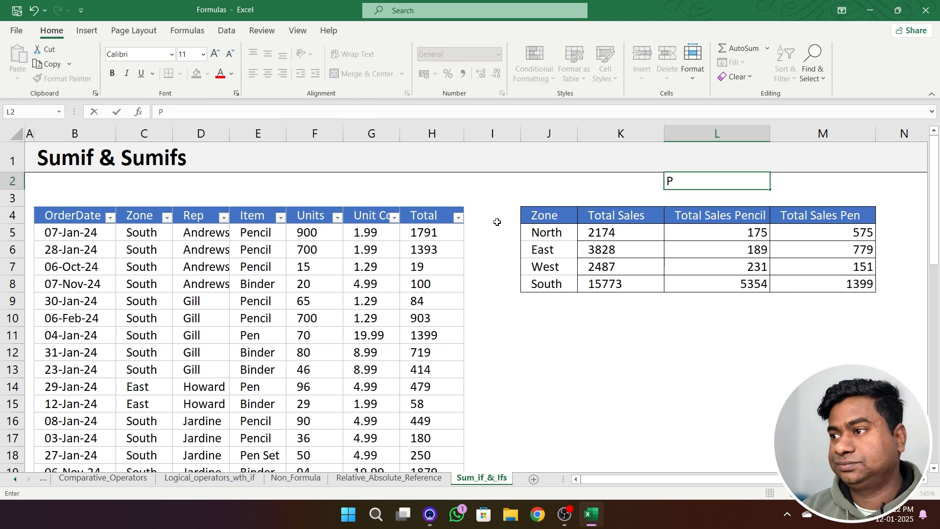
type("encil")
key("BackSpace")
type("il")
key("Tab")
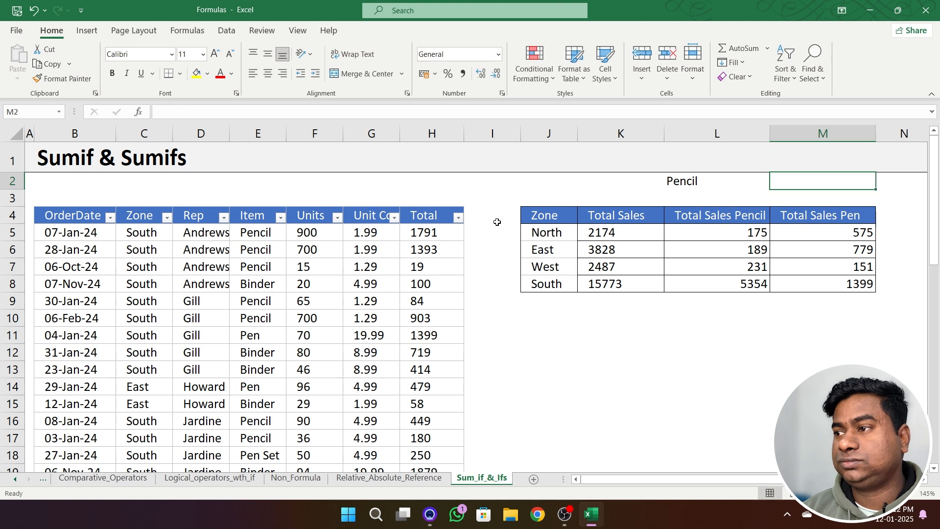
type("Pen")
key("Return")
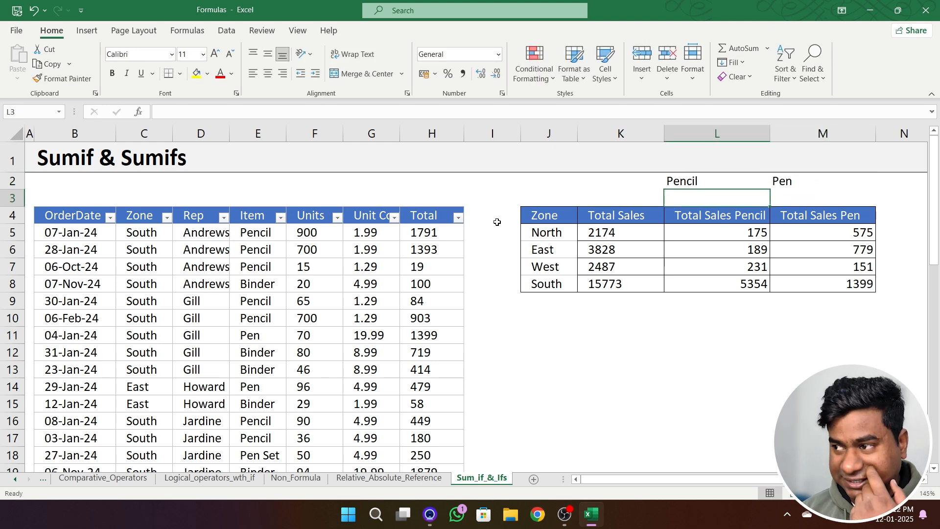
Replace the "Pencil" text criterion in the L5 SUMIFS formula with a reference to cell L2
key("Down")
key("Down")
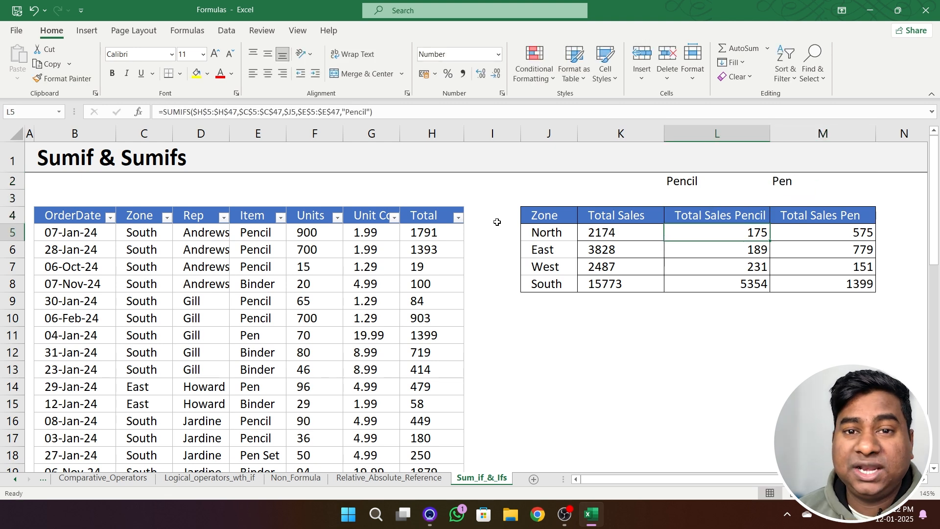
left_click(370, 111)
key("BackSpace")
key("BackSpace")
key("BackSpace")
key("BackSpace")
key("BackSpace")
key("BackSpace")
key("BackSpace")
key("BackSpace")
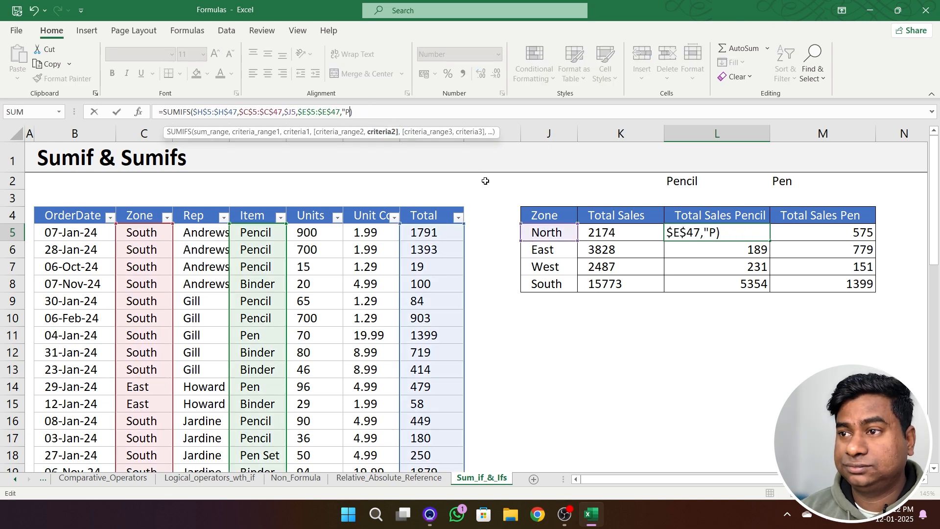
left_click(703, 183)
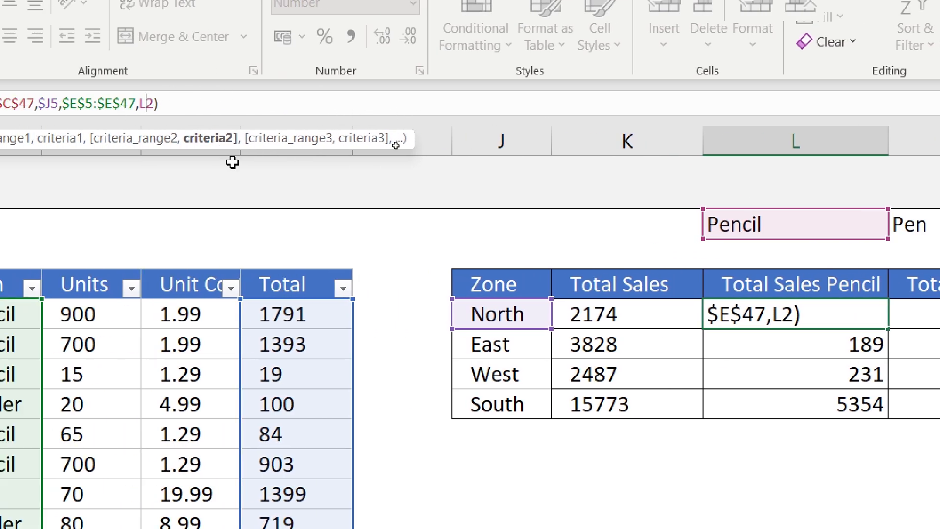
Lock only the row of the criterion reference as L$2 and commit the L5 formula
key("F4")
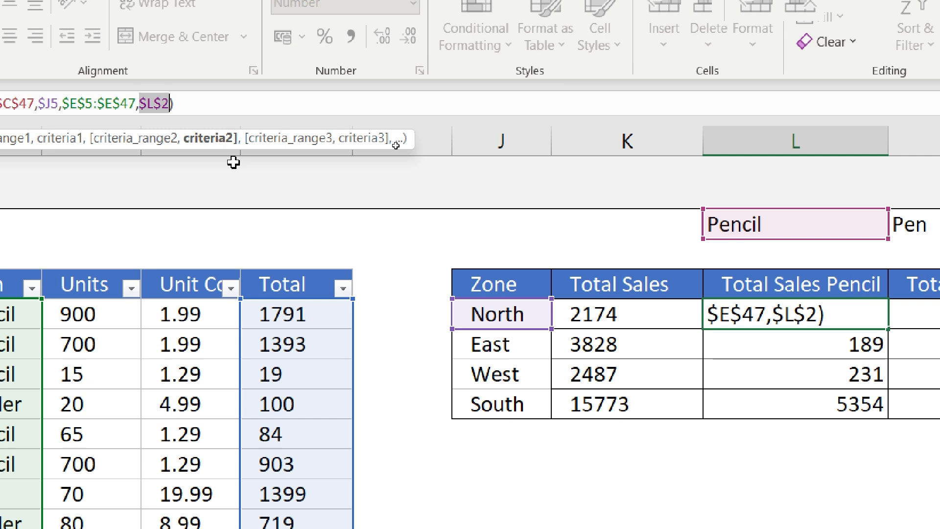
key("F4")
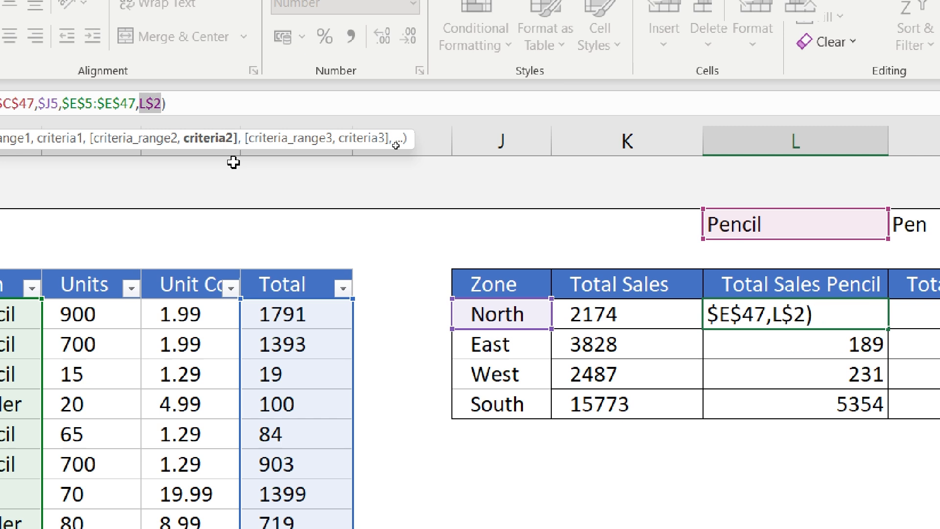
key("Return")
key("Up")
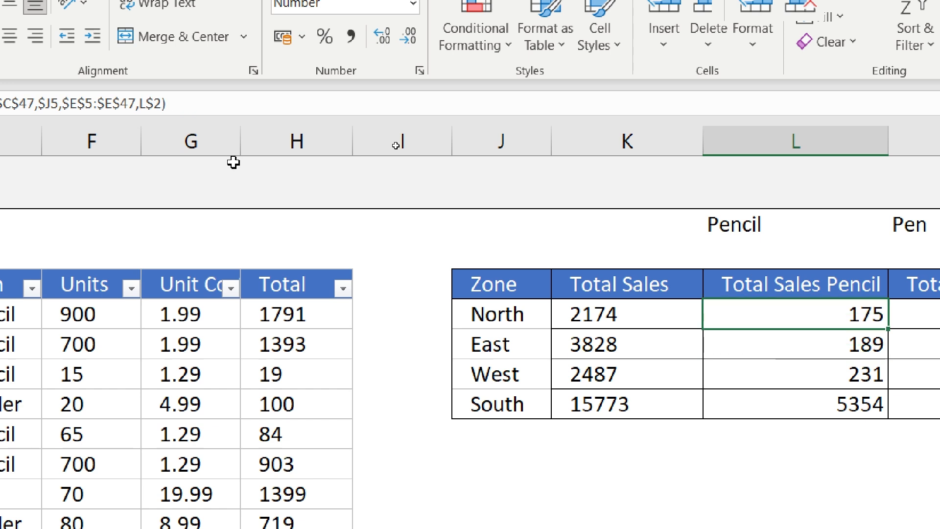
Copy the L5 SUMIFS formula to the East, West and South cells L6:L8
key("ctrl+c")
key("Down")
key("shift+Down")
key("shift+Down")
key("ctrl+v")
key("Escape")
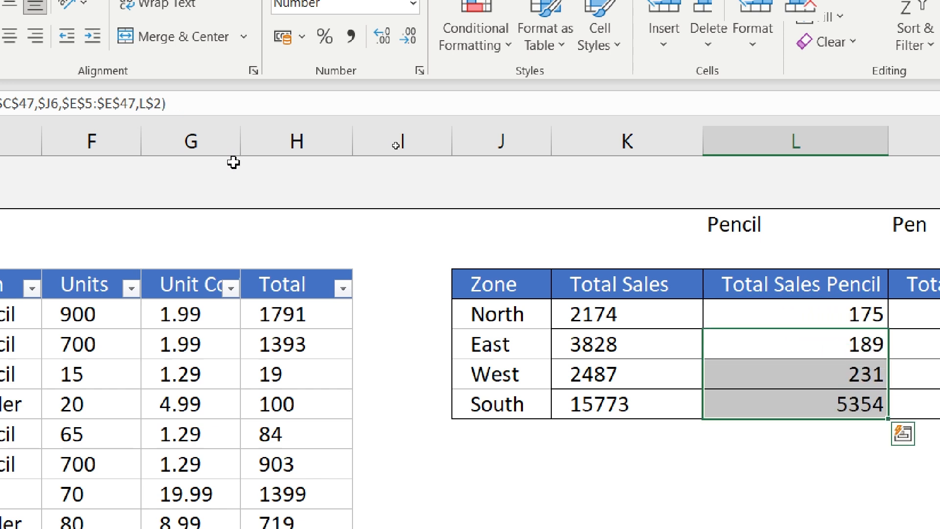
Copy the formulas in L5:L8 into the Total Sales Pen cells M5:M8
key("Up")
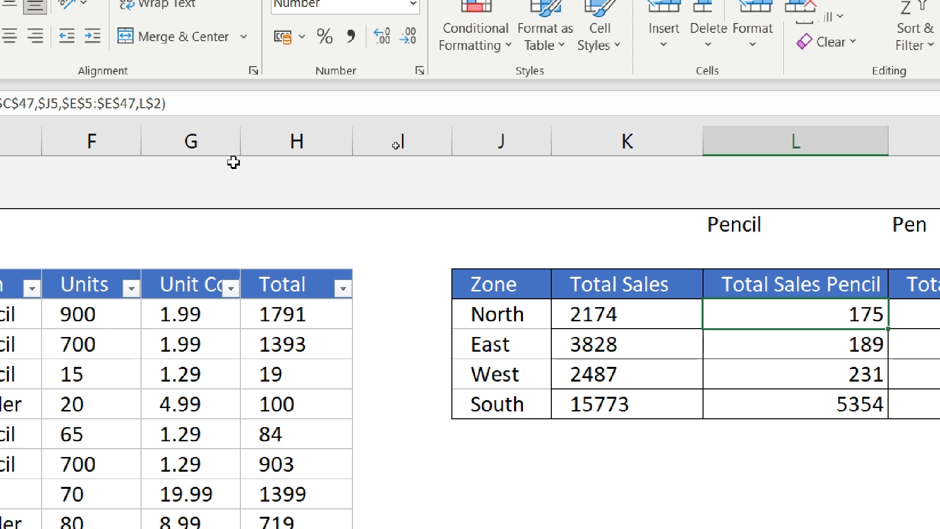
key("shift+Down")
key("shift+Down")
key("shift+Down")
key("ctrl+c")
key("Right")
key("Right")
key("Right")
key("Right")
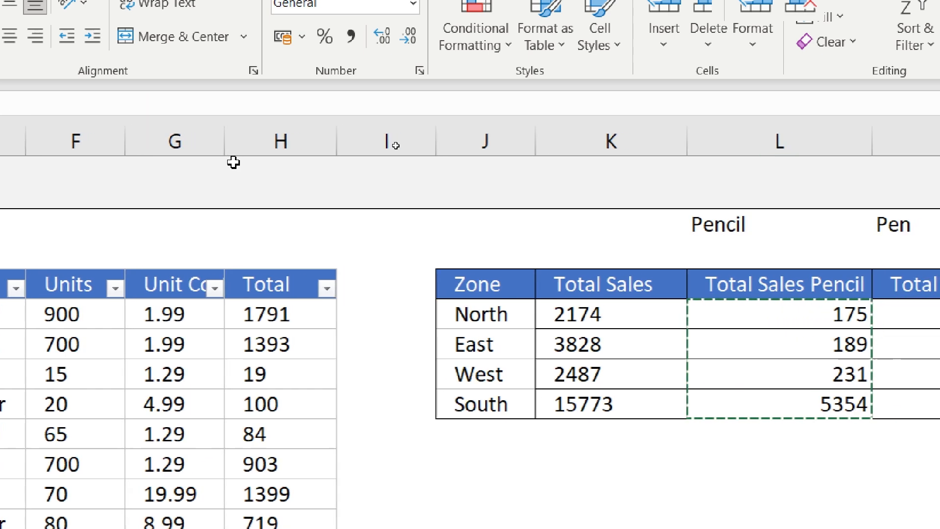
key("Left")
key("Left")
key("Left")
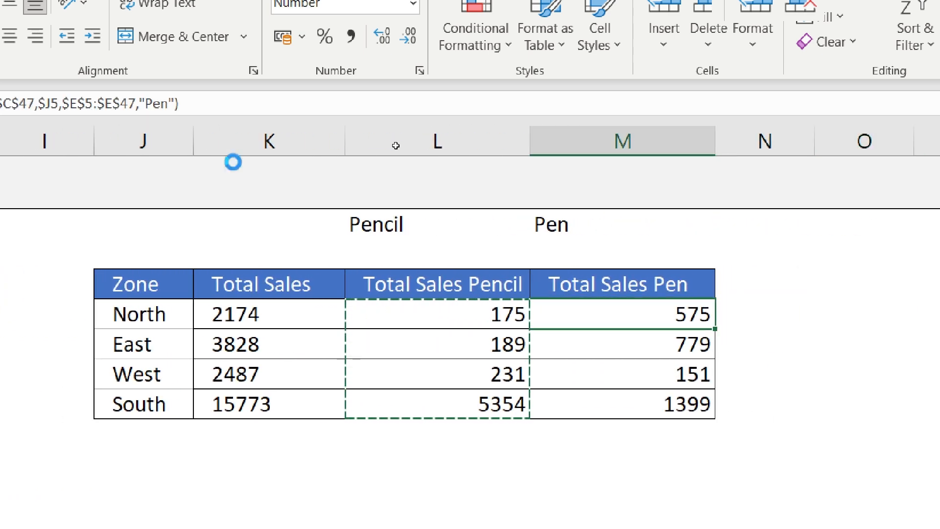
key("ctrl+v")
Examine the zone and item criterion references in each Total Sales Pen formula from M5 down to M8
left_click(695, 331)
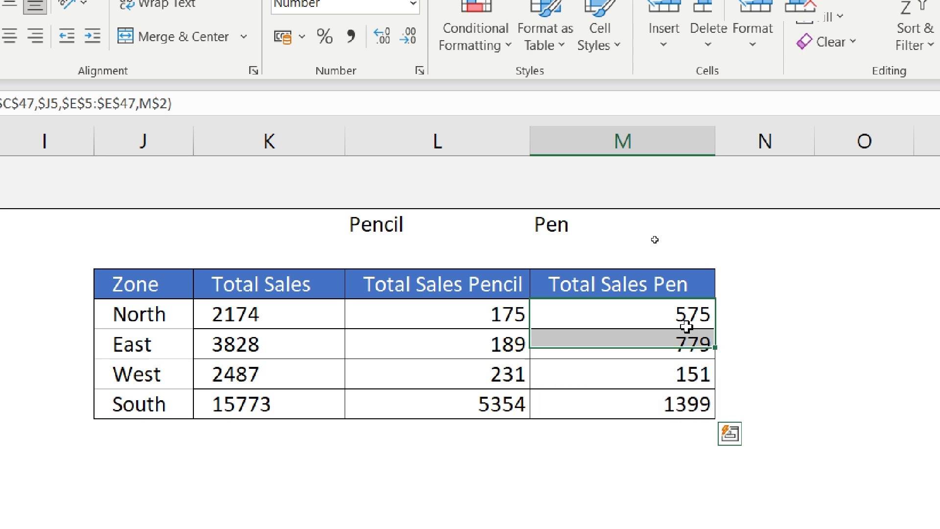
key("F2")
key("Escape")
key("Down")
key("F2")
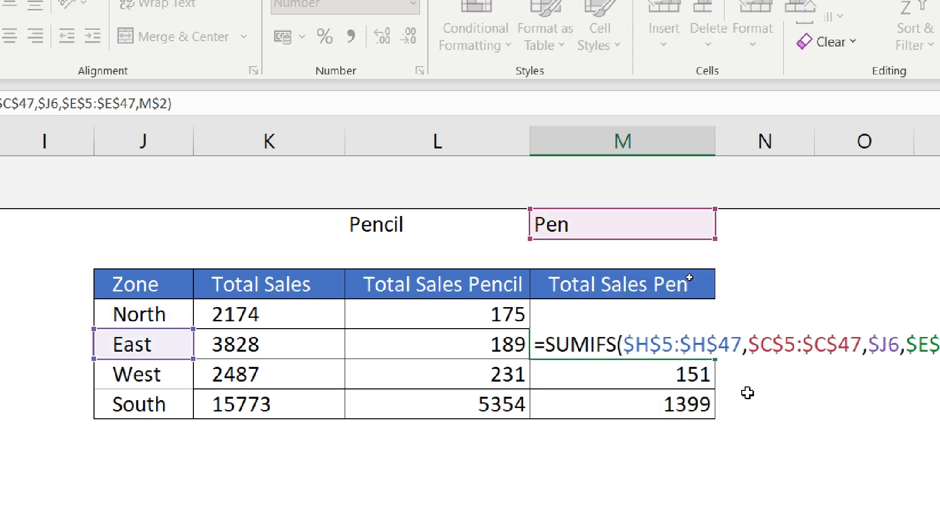
key("Escape")
key("Down")
key("F2")
key("Escape")
key("Down")
key("F2")
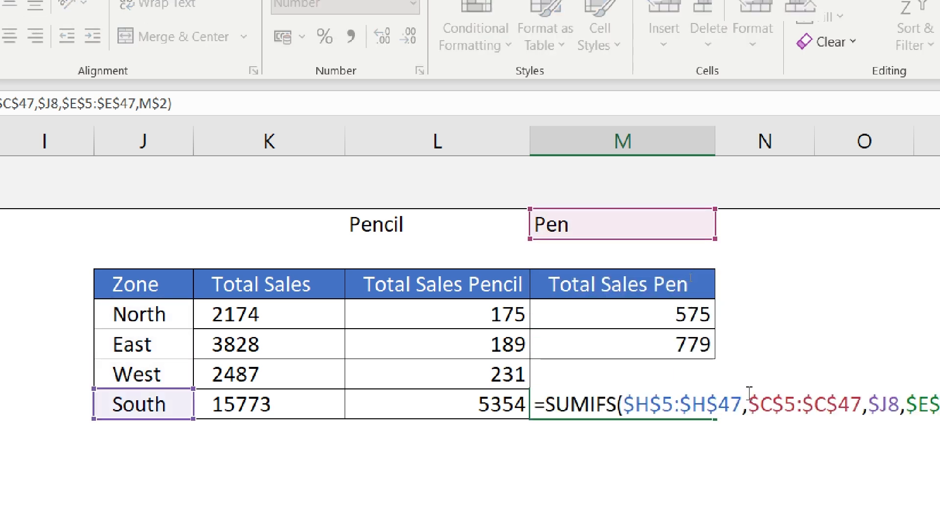
key("Escape")
Compare the references in the North pen formula in M5 with those in the South formula in M8
key("Up")
key("Up")
key("Up")
key("F2")
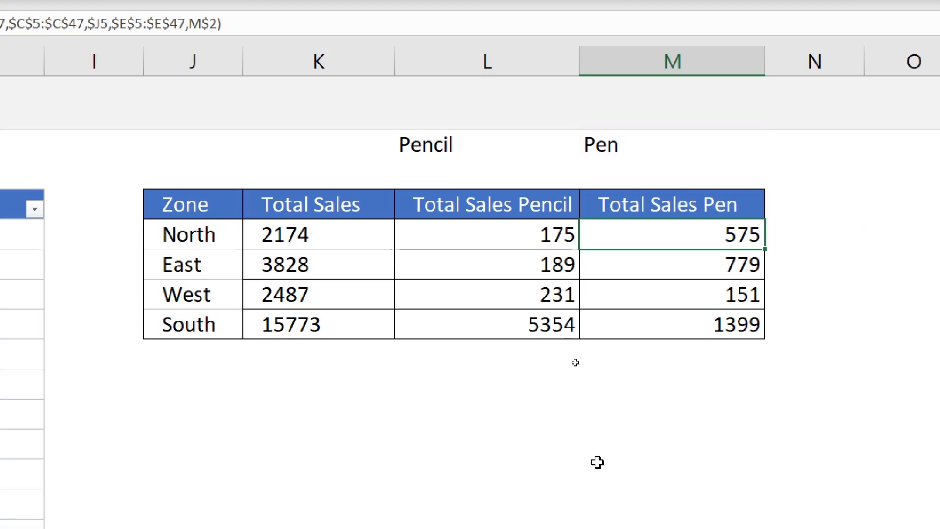
key("Down")
key("Down")
key("Down")
key("F2")
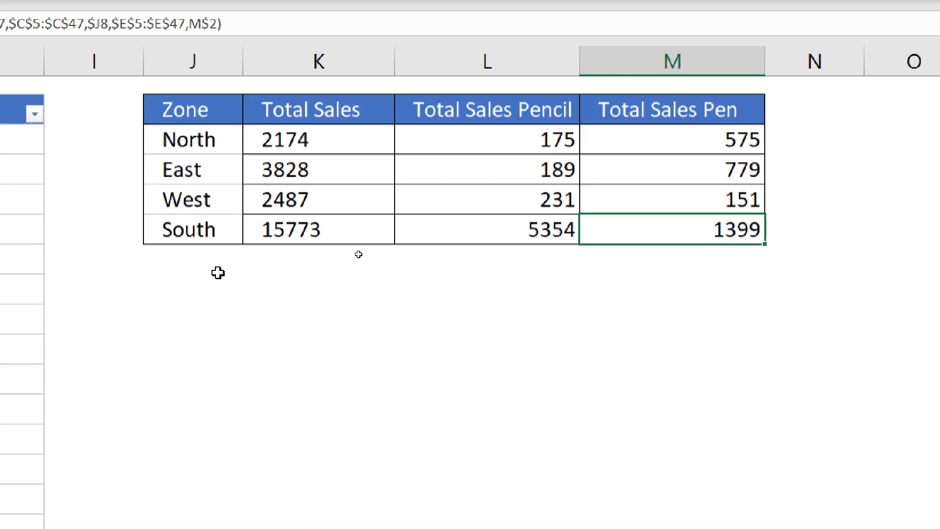
scroll(216, 271, "up", 1)
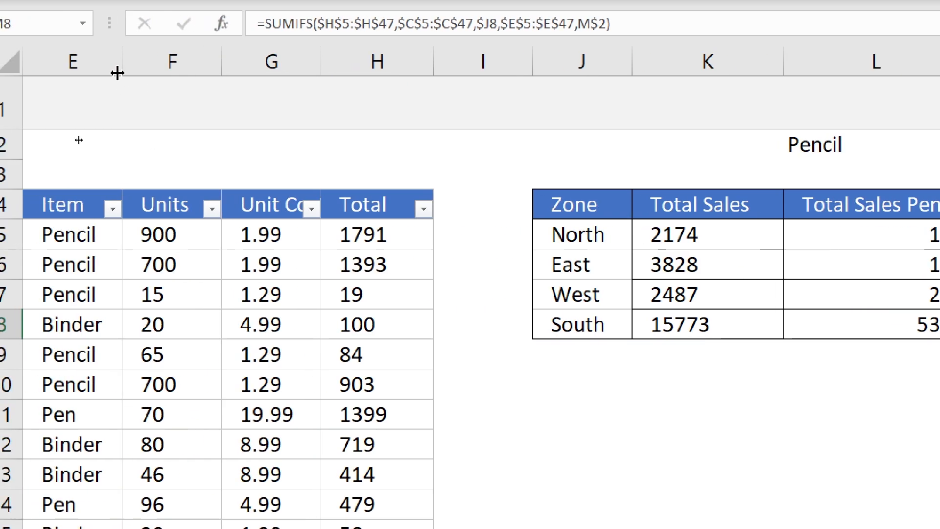